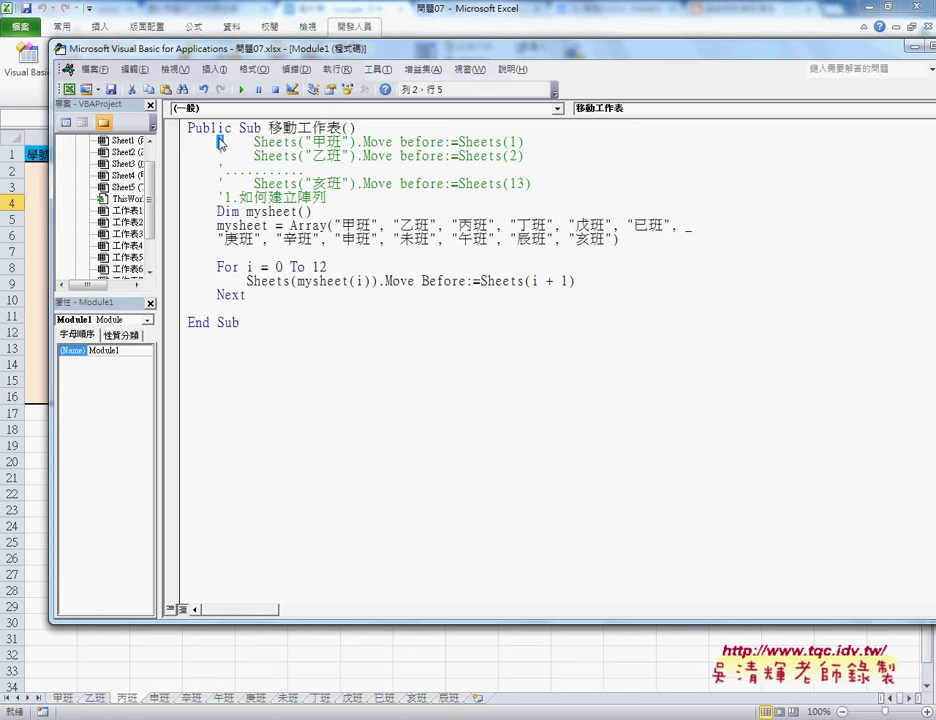
Step: Highlight Sheets, before:= and the target Sheets(1) in the first commented Move line
drag(253, 142, 362, 142)
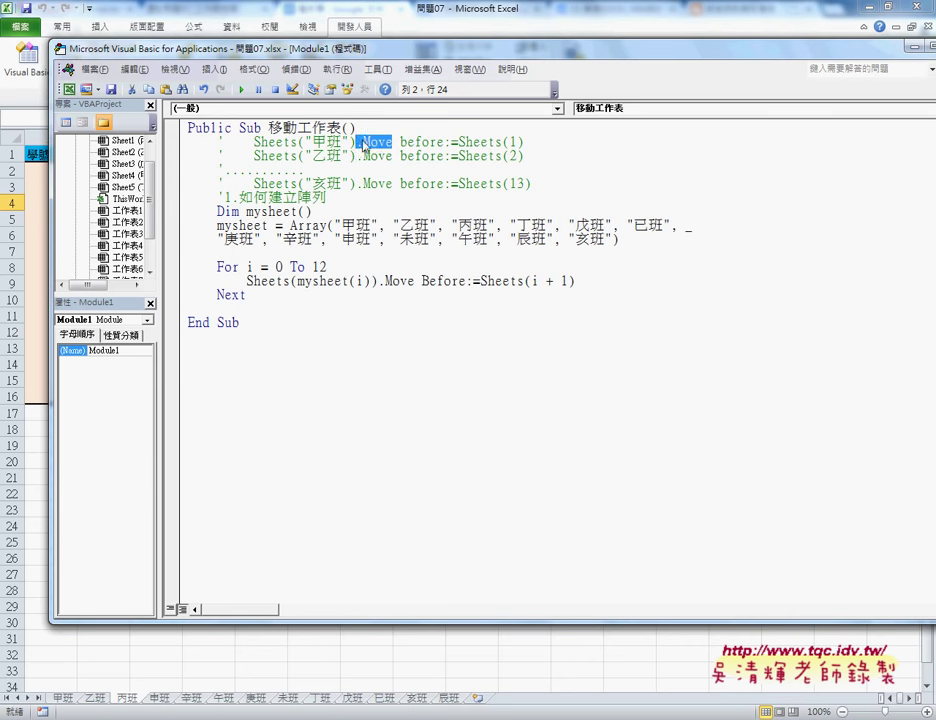
drag(400, 142, 446, 142)
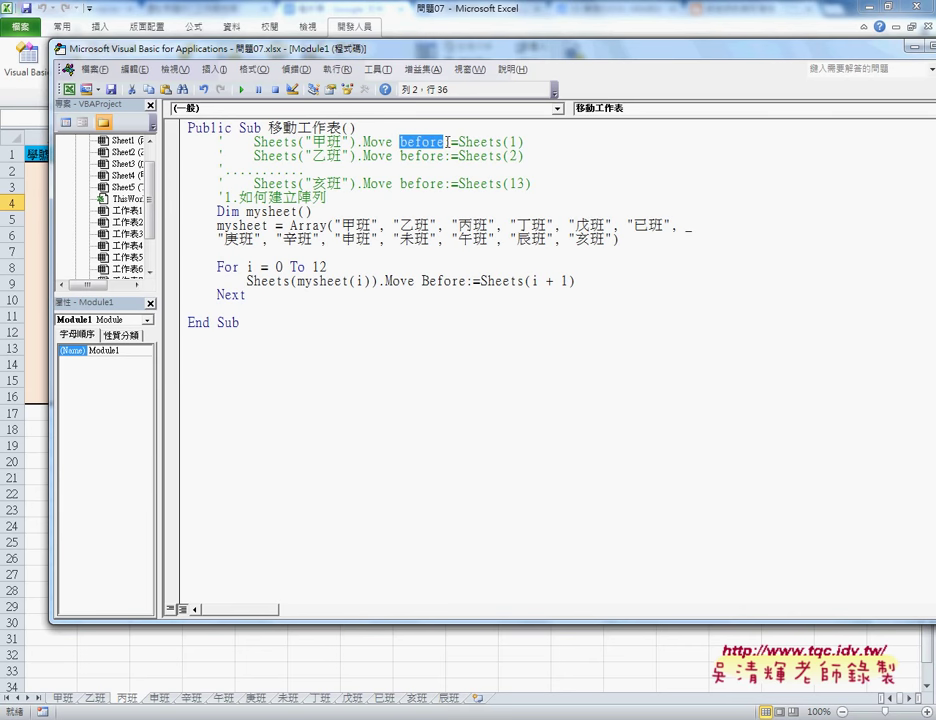
text(:)
double_click(454, 142)
click(459, 142)
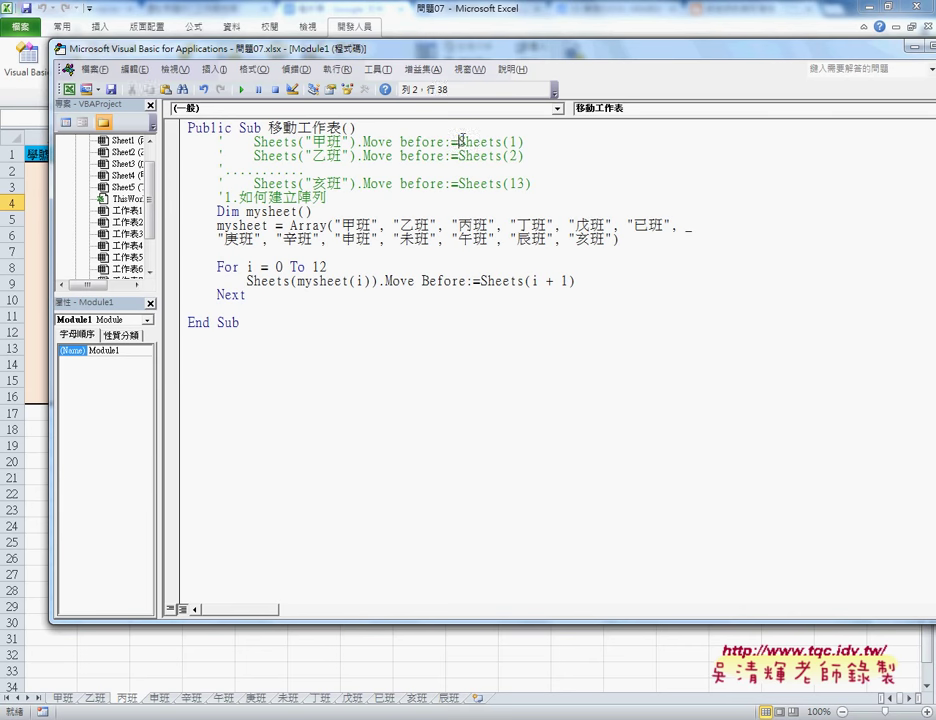
drag(459, 142, 503, 142)
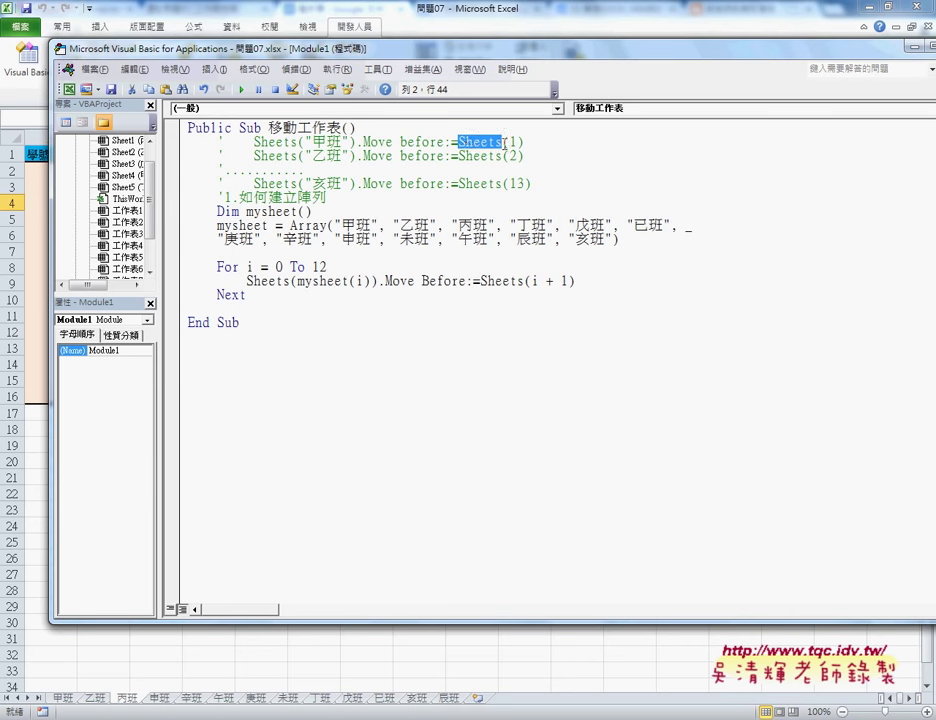
double_click(511, 142)
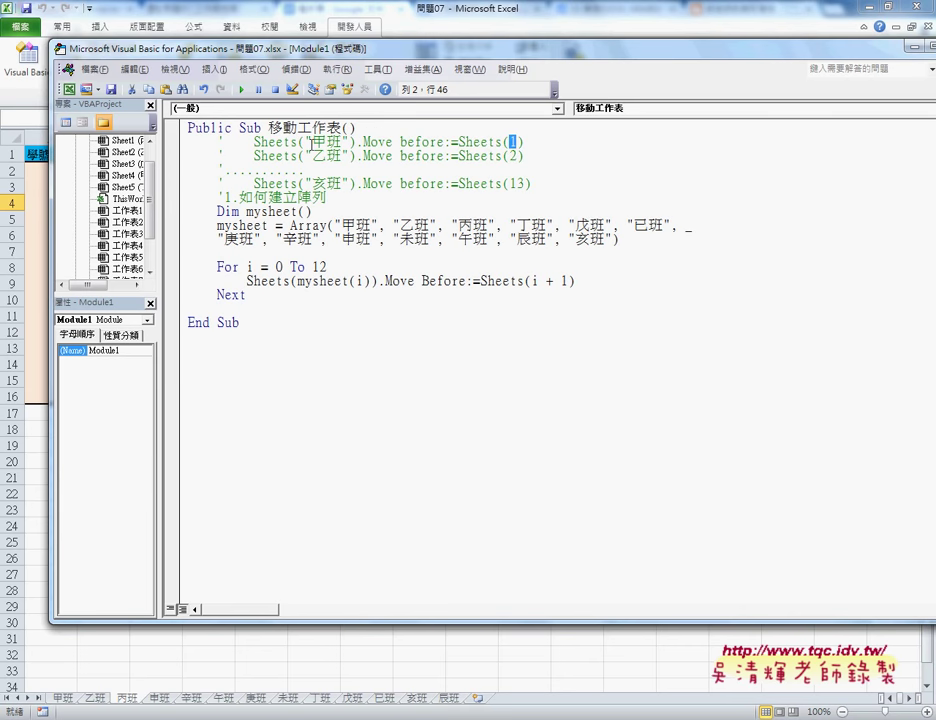
Step: Highlight Sheets("甲班") and Sheets(1) on line 2, then bracket the index numbers in red ink
click(310, 143)
drag(254, 143, 303, 143)
key(shift+Right)
key(shift+Right)
key(shift+Right)
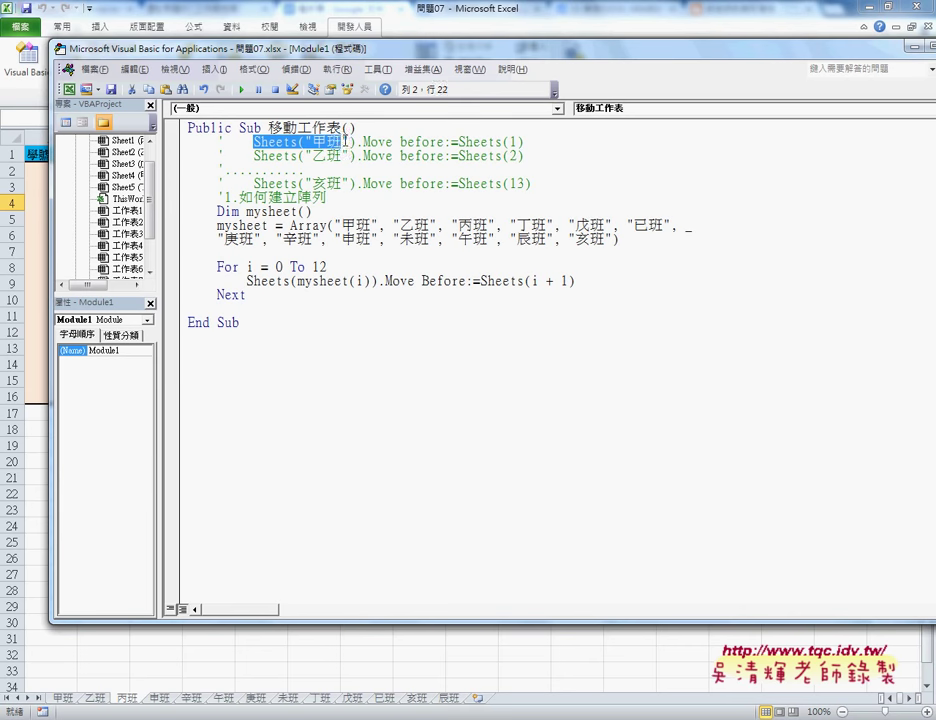
key(shift+Right)
key(shift+Right)
drag(523, 142, 461, 143)
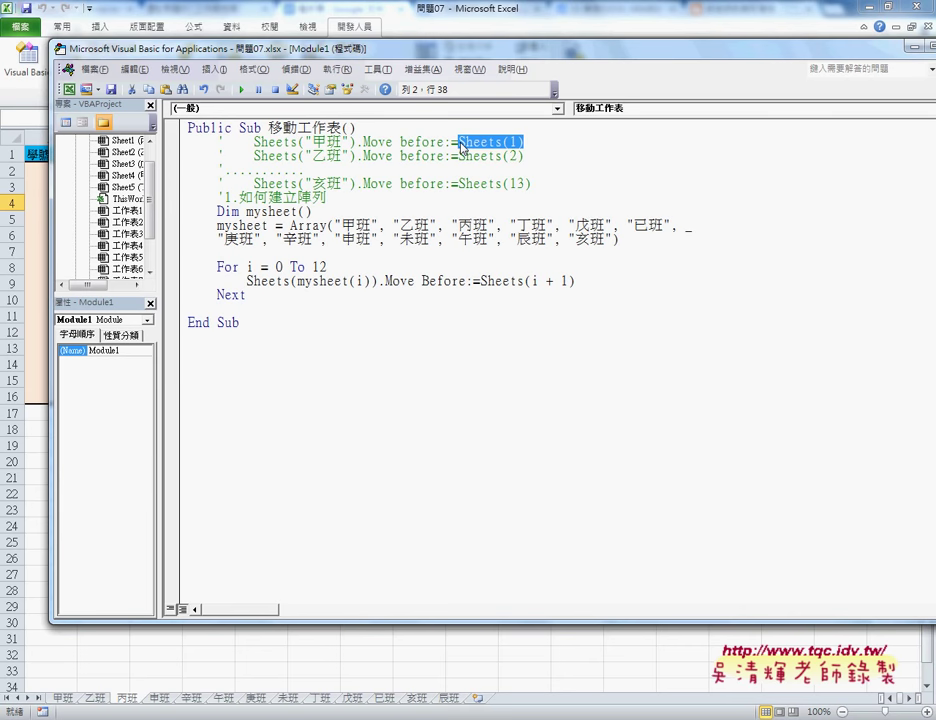
click(505, 156)
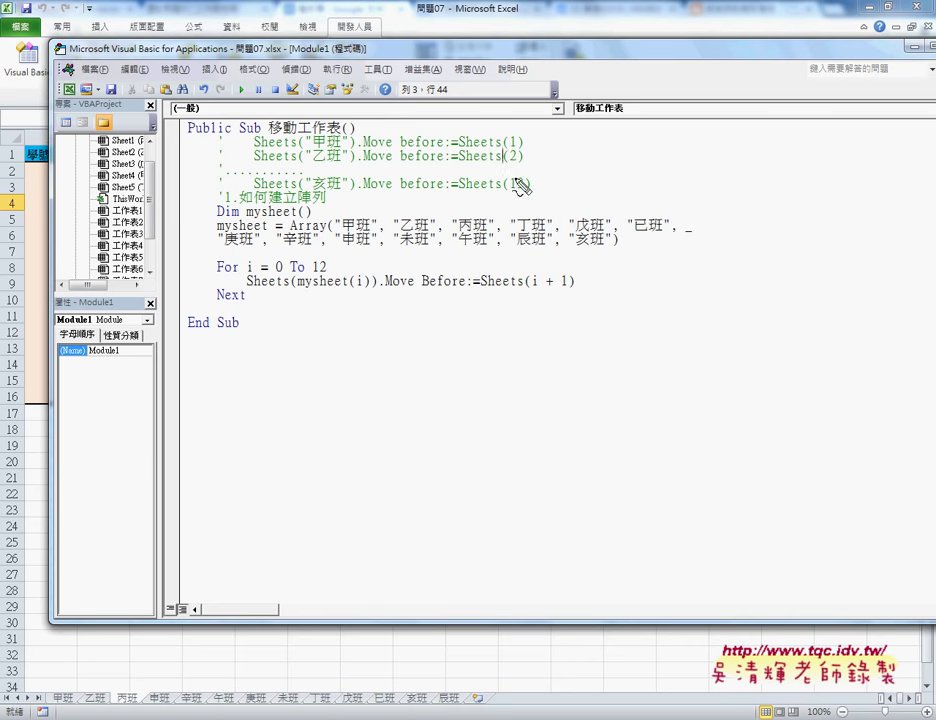
mouse_move(505, 130)
mouse_down()
mouse_move(503, 200)
mouse_move(527, 127)
mouse_move(535, 198)
mouse_move(505, 200)
mouse_up()
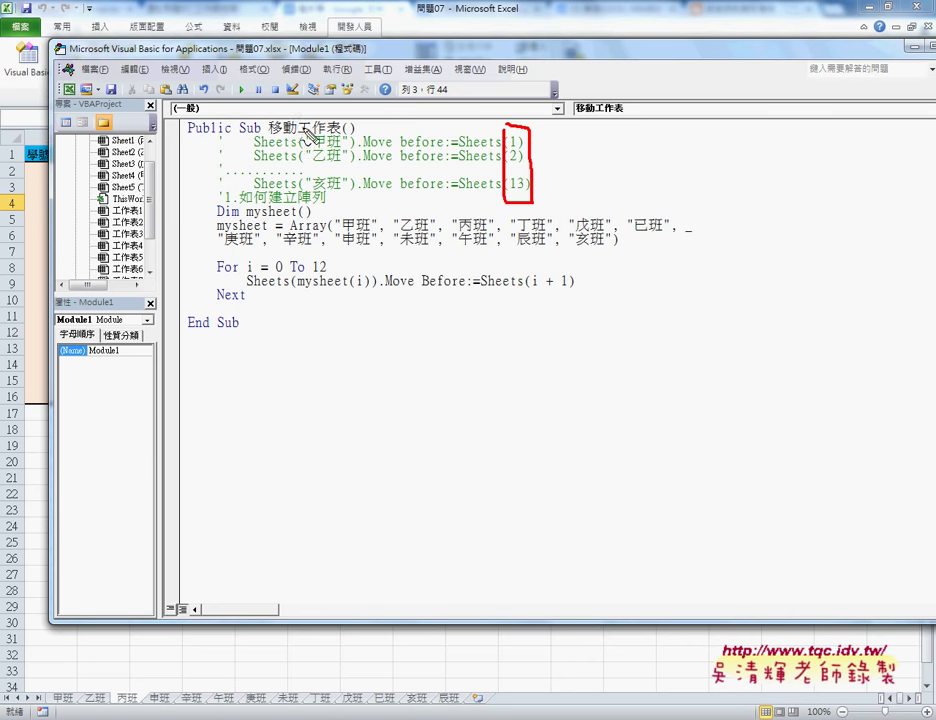
Step: Box the sheet names 甲班, 乙班, 亥班 in red and draw an arrow to the macro title
drag(300, 134, 300, 200)
mouse_move(301, 133)
mouse_down()
mouse_move(345, 127)
mouse_move(350, 200)
mouse_move(340, 208)
mouse_up()
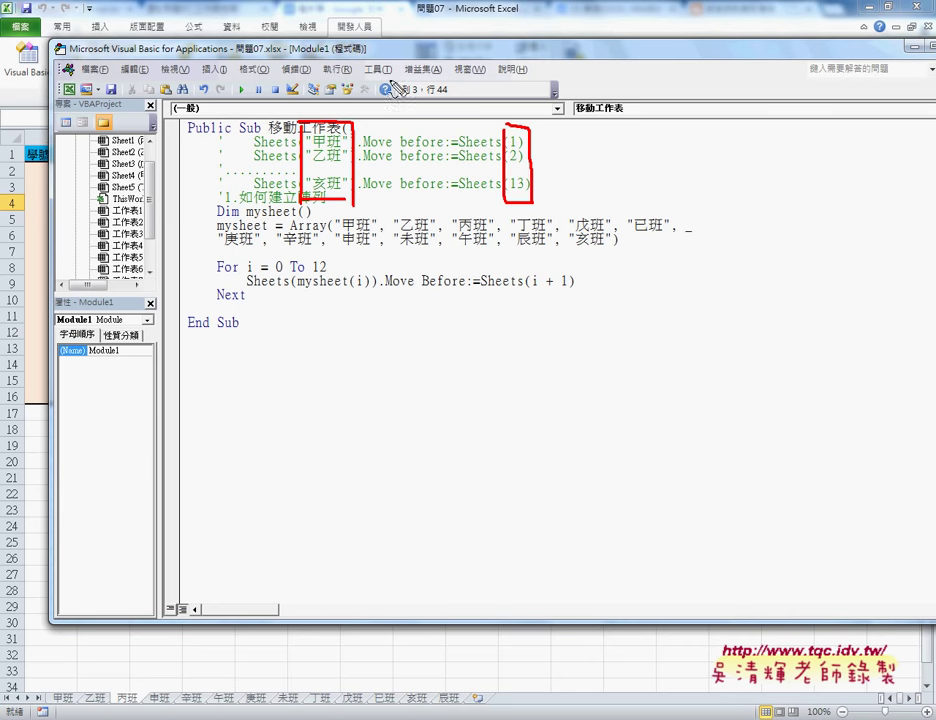
mouse_move(392, 80)
mouse_down()
mouse_move(335, 122)
mouse_move(352, 118)
mouse_up()
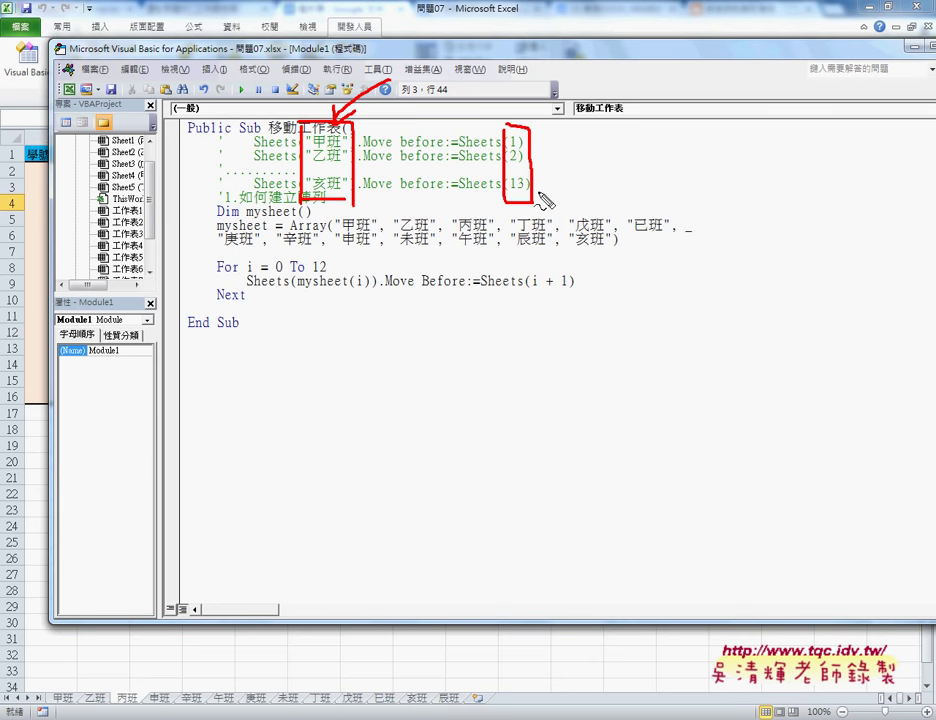
Step: Sketch a row of sheet-tab slots and mark the Dim line with a red underline and arrow
mouse_move(552, 172)
mouse_down()
mouse_move(600, 148)
mouse_move(687, 168)
mouse_up()
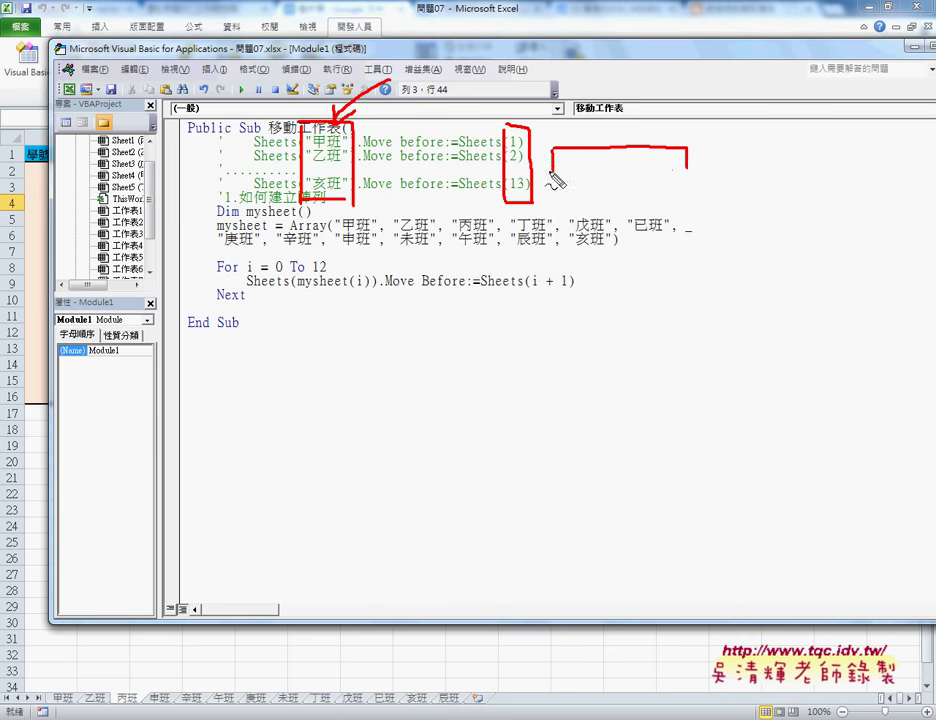
drag(553, 172, 700, 172)
mouse_move(614, 148)
mouse_down()
mouse_move(614, 172)
mouse_move(569, 172)
mouse_move(662, 172)
mouse_up()
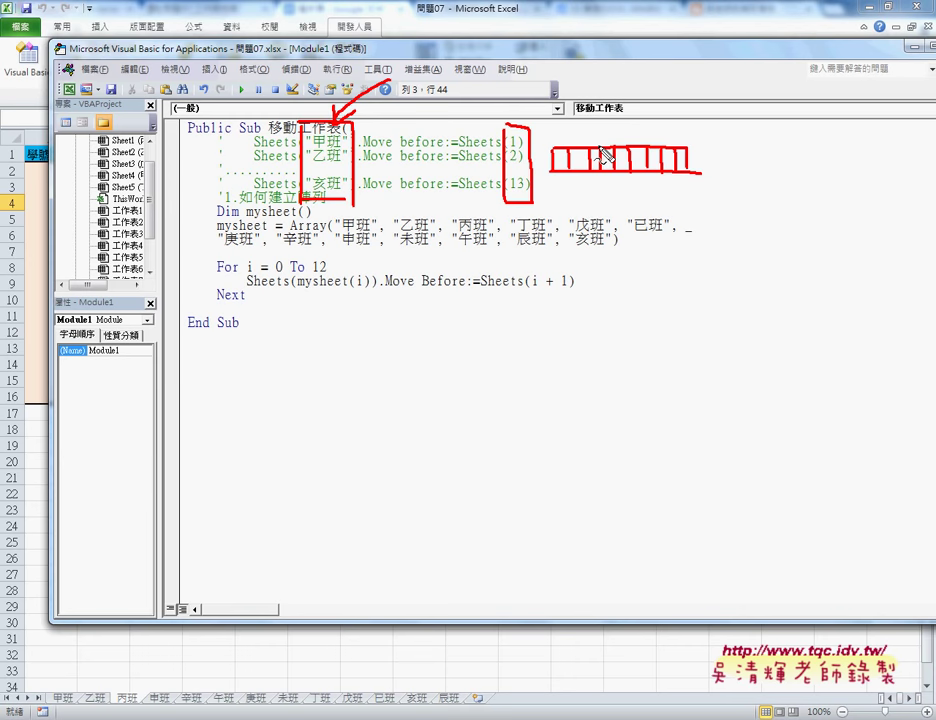
drag(218, 220, 238, 220)
mouse_move(175, 196)
mouse_down()
mouse_move(212, 213)
mouse_move(206, 219)
mouse_up()
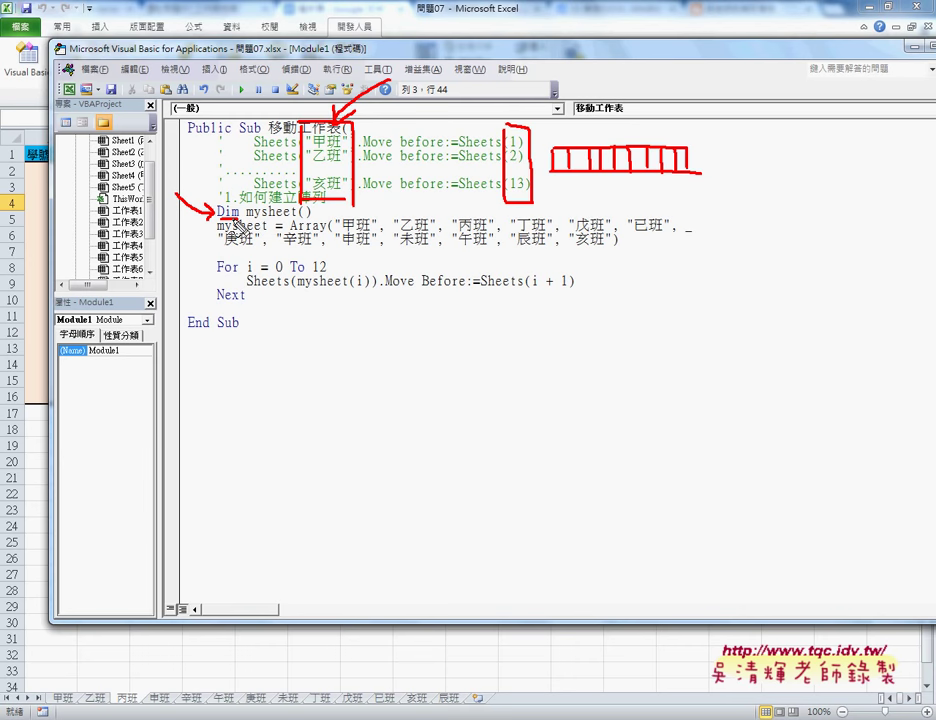
Step: Write Dim in red ink below End Sub and underline mysheet in the Dim line
drag(287, 313, 289, 357)
mouse_move(288, 312)
mouse_down()
mouse_move(292, 357)
mouse_move(347, 355)
mouse_up()
click(322, 325)
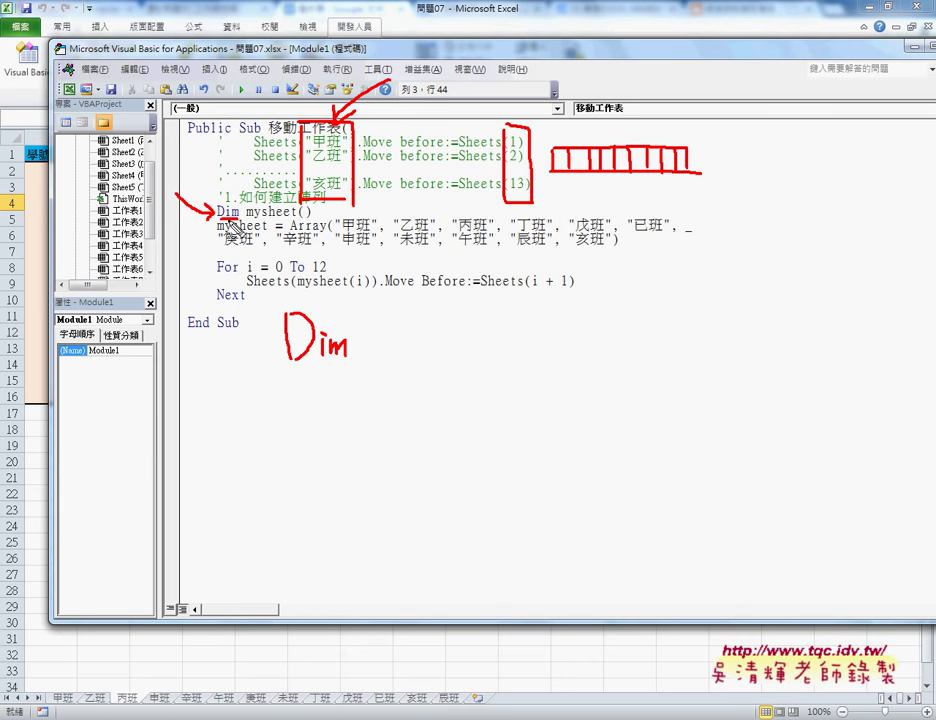
drag(246, 220, 295, 227)
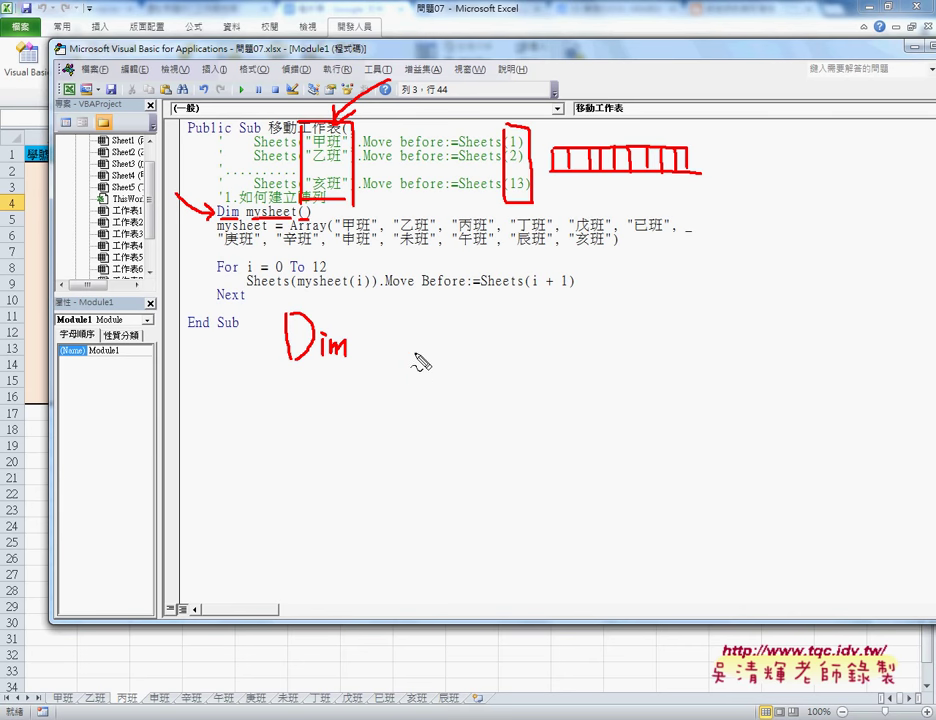
Step: Sketch (12), box mysheet's parentheses, underline 甲班, then erase all the red ink
mouse_move(417, 350)
mouse_down()
mouse_move(414, 388)
mouse_move(432, 380)
mouse_up()
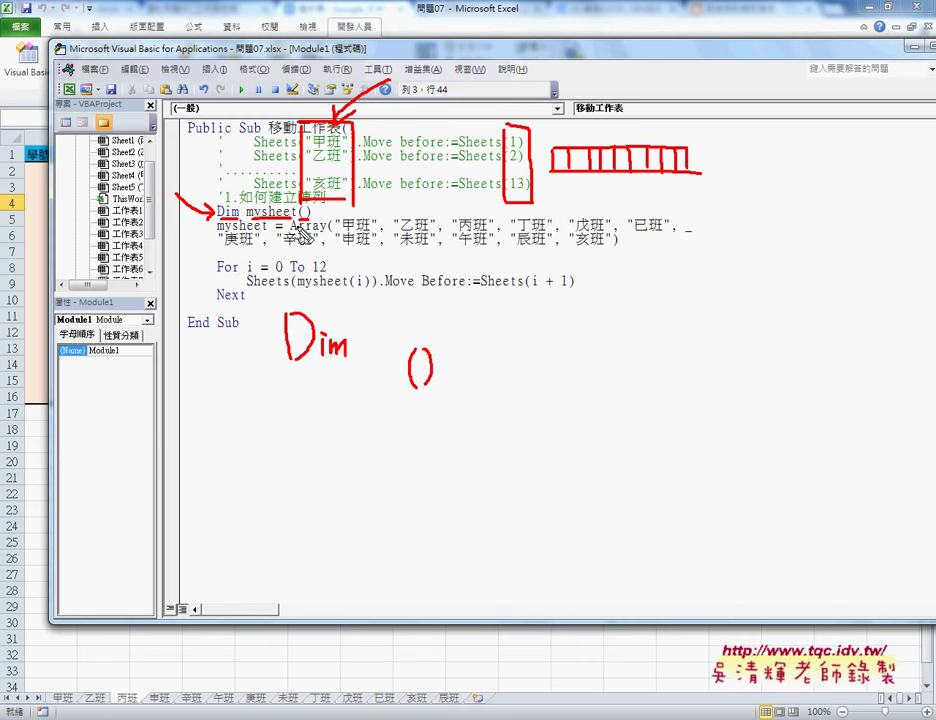
drag(295, 197, 318, 221)
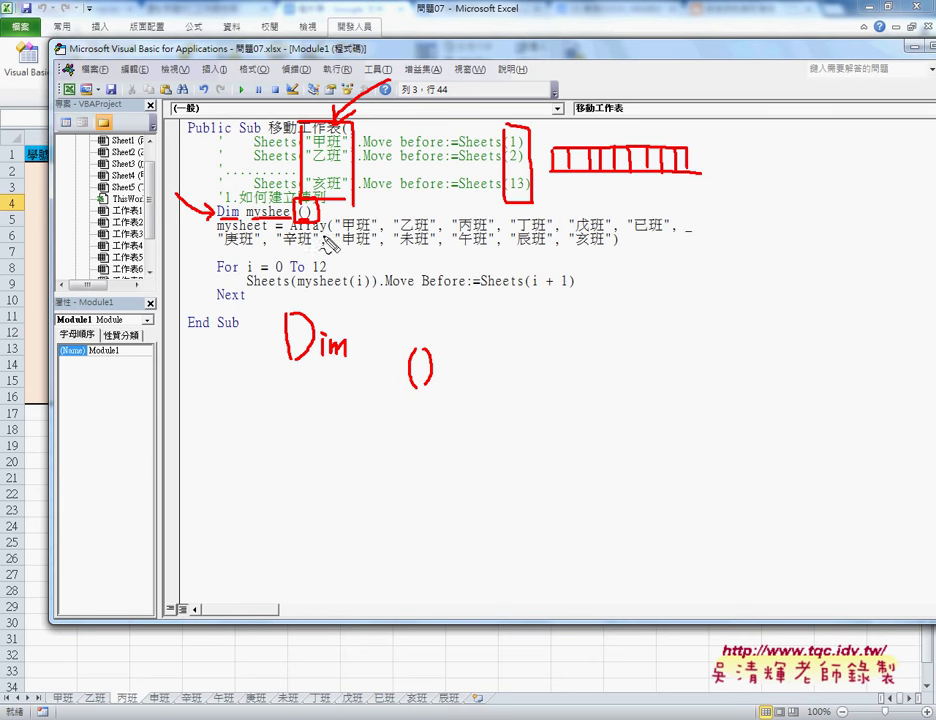
drag(346, 229, 370, 228)
mouse_move(414, 352)
mouse_down()
mouse_move(413, 385)
mouse_move(428, 378)
mouse_up()
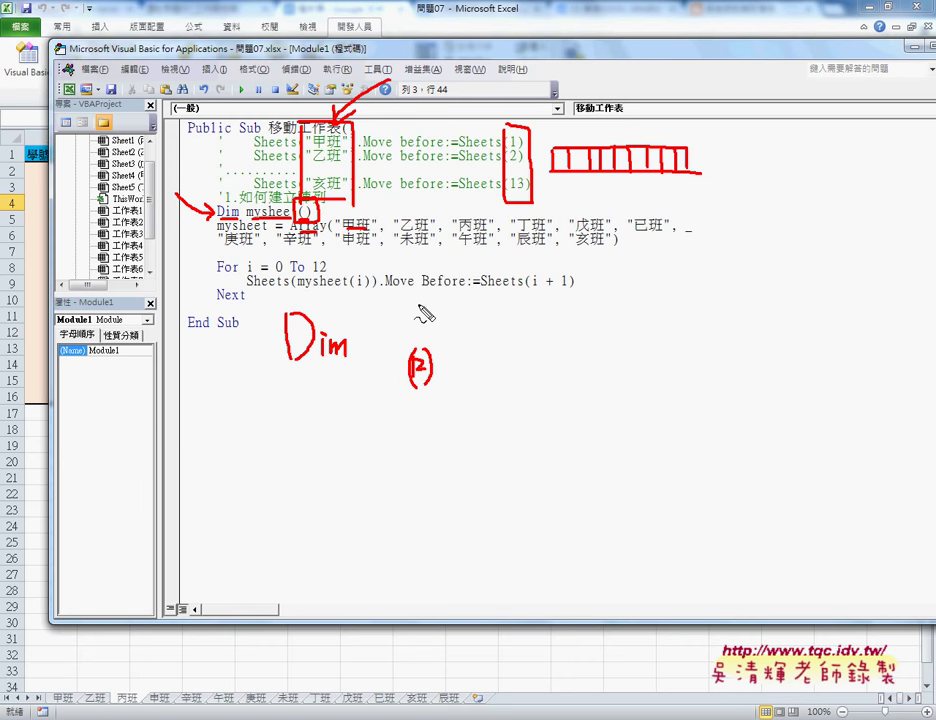
key(Escape)
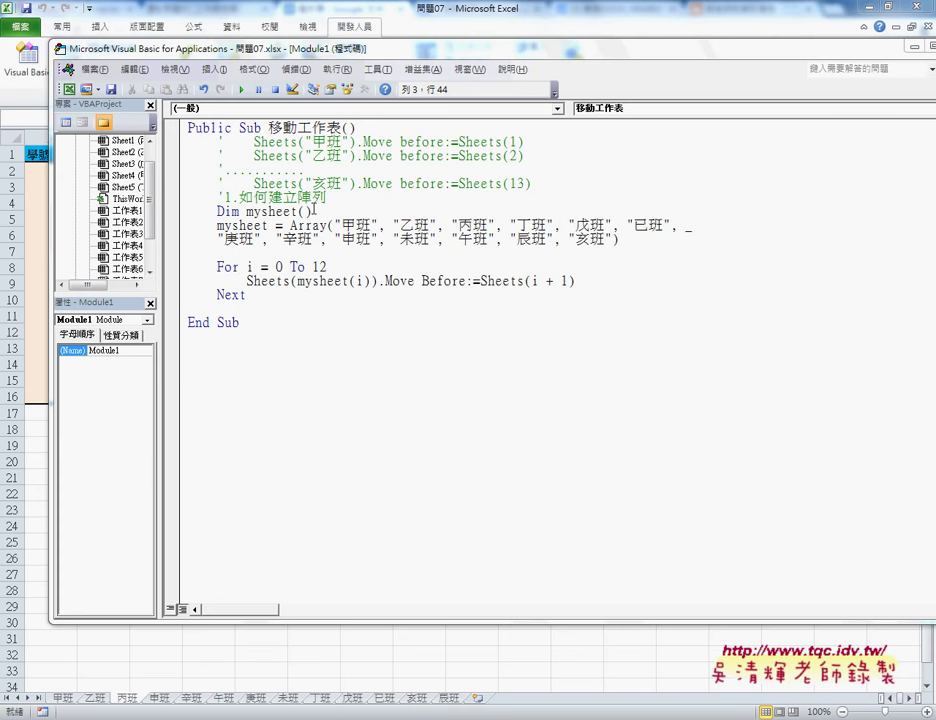
drag(311, 212, 297, 212)
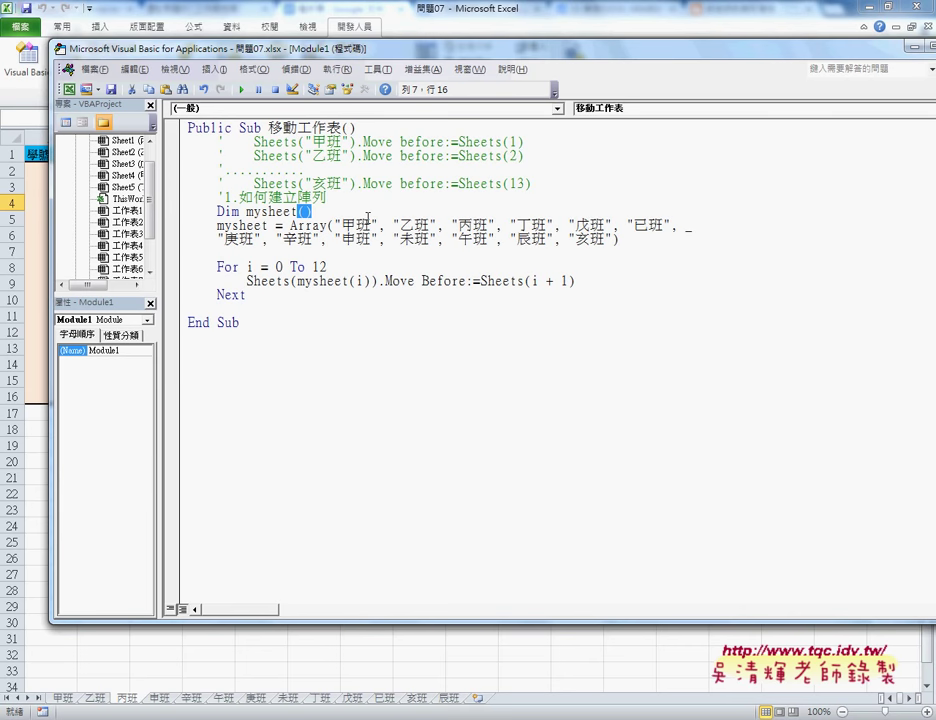
key(Right)
Step: Remove the line-continuation underscore so the whole Array list sits on one line
click(216, 225)
double_click(216, 225)
click(263, 225)
drag(676, 225, 692, 226)
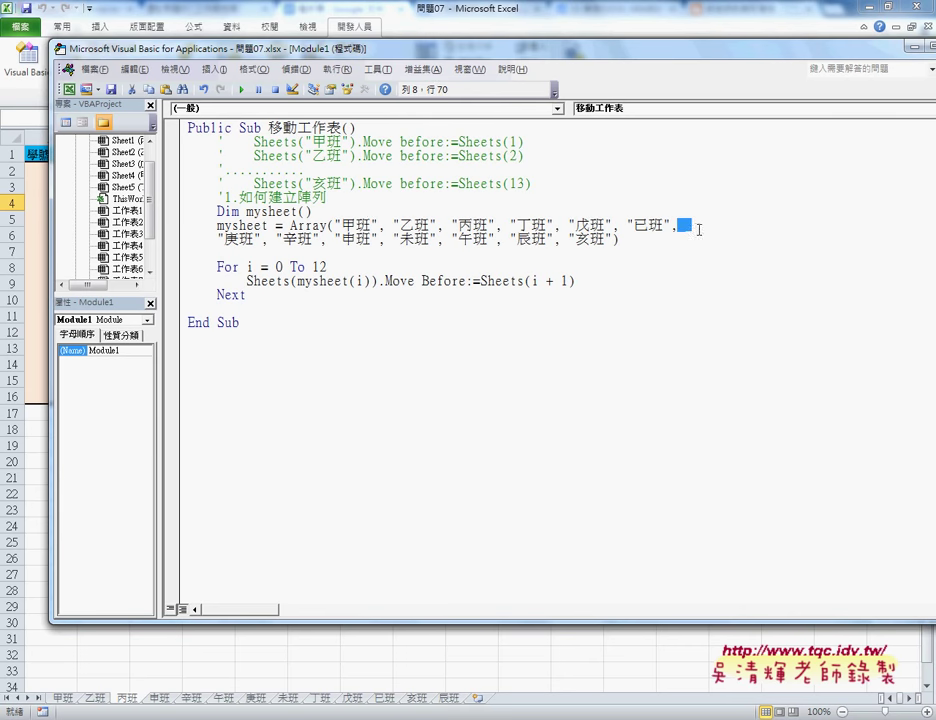
key(Delete)
key(Delete)
key(BackSpace)
key(BackSpace)
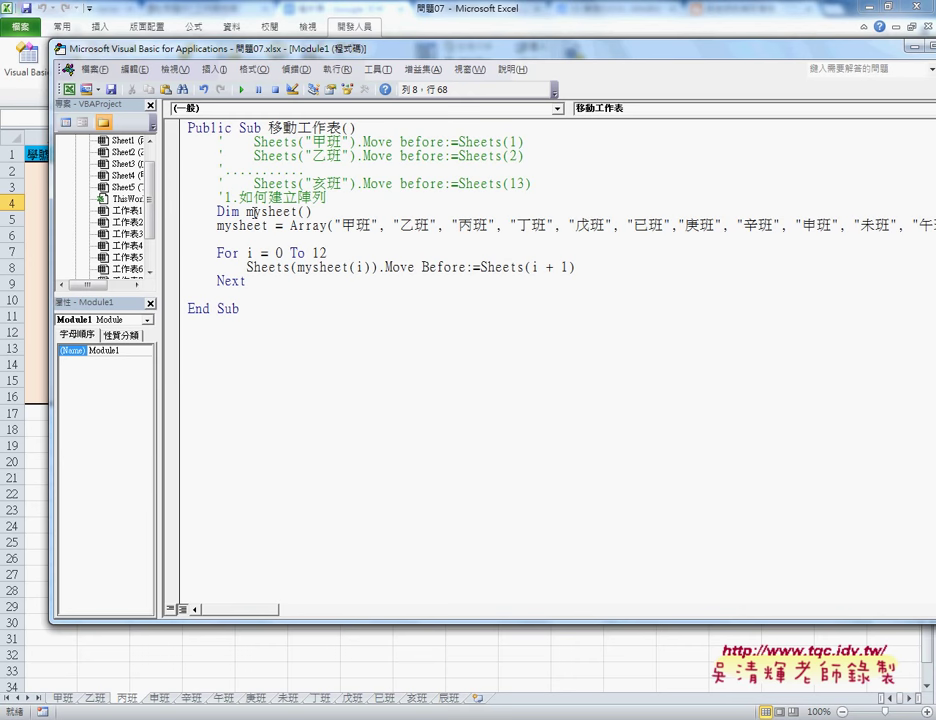
Step: Replace the full-width comma after 甲班 with a plain comma before "乙班"
drag(290, 226, 328, 227)
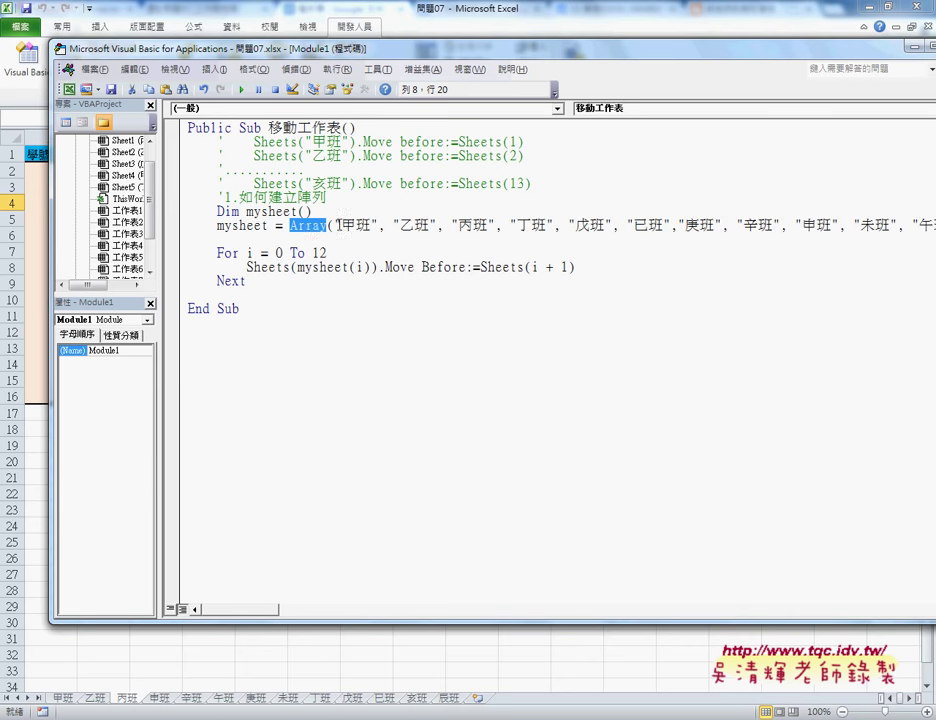
drag(334, 226, 380, 226)
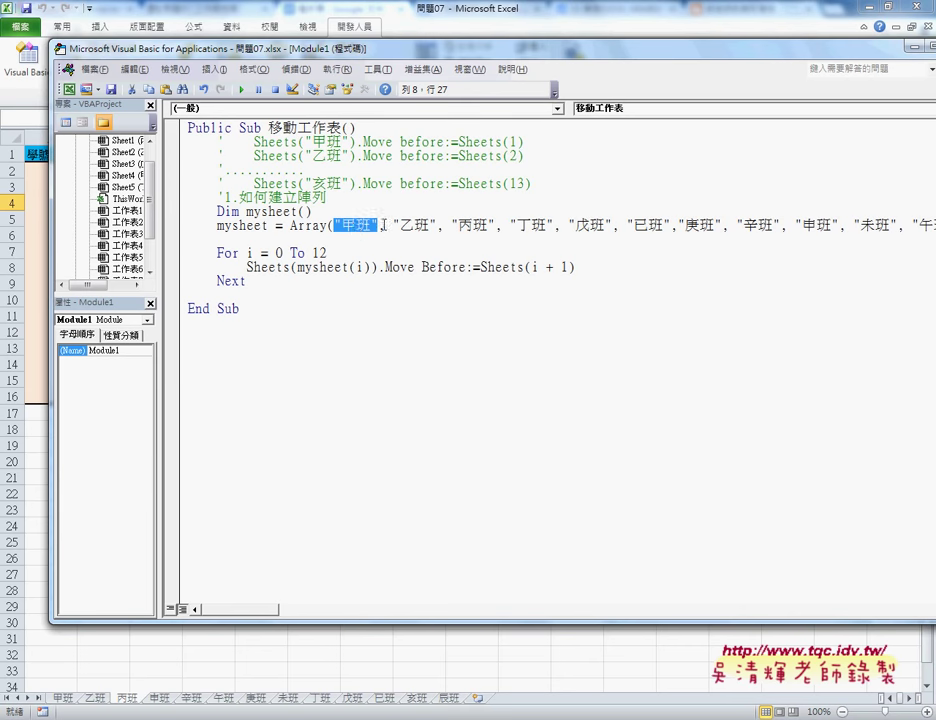
drag(372, 225, 385, 225)
key(BackSpace)
text(,)
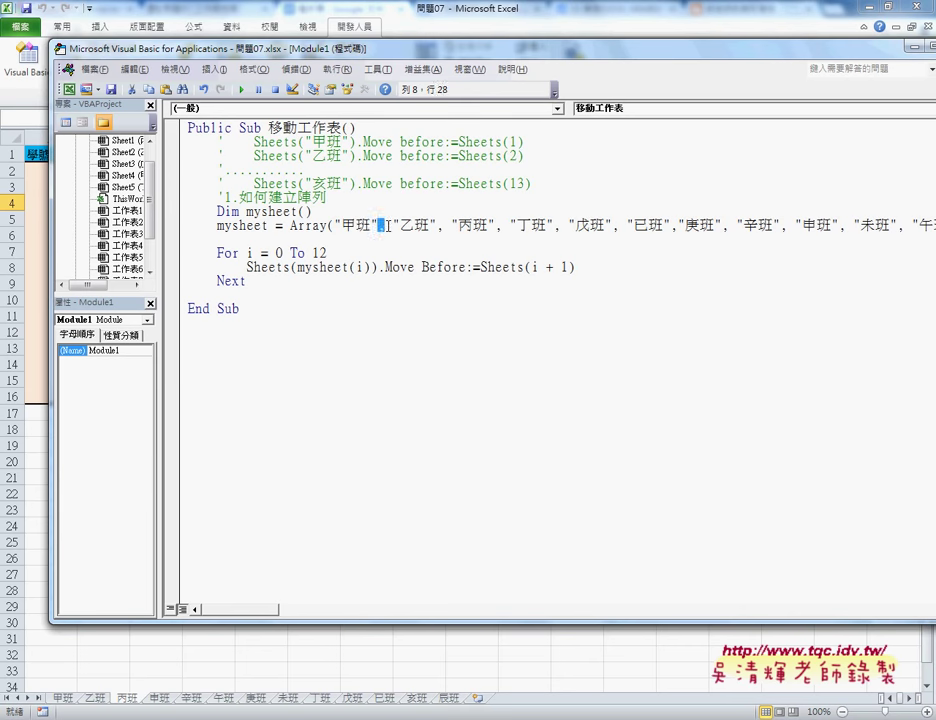
text( "乙班",)
Step: Replace the separator after 庚班 with ', _' and wrap the list onto a new line
mouse_move(741, 226)
mouse_down()
mouse_move(729, 226)
mouse_move(737, 226)
mouse_up()
text(, )
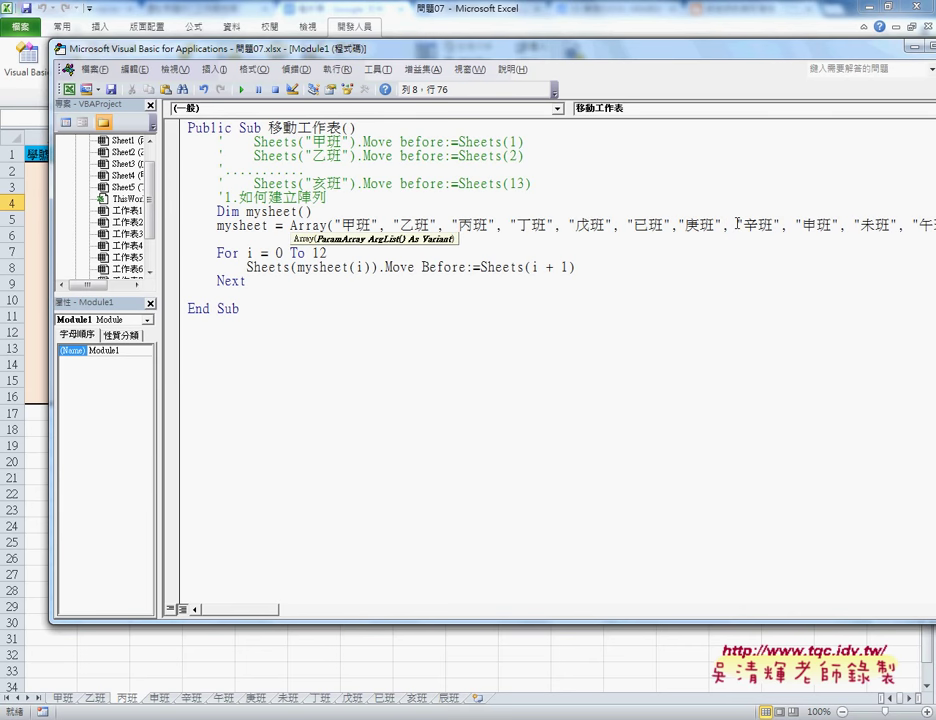
text(_)
key(Return)
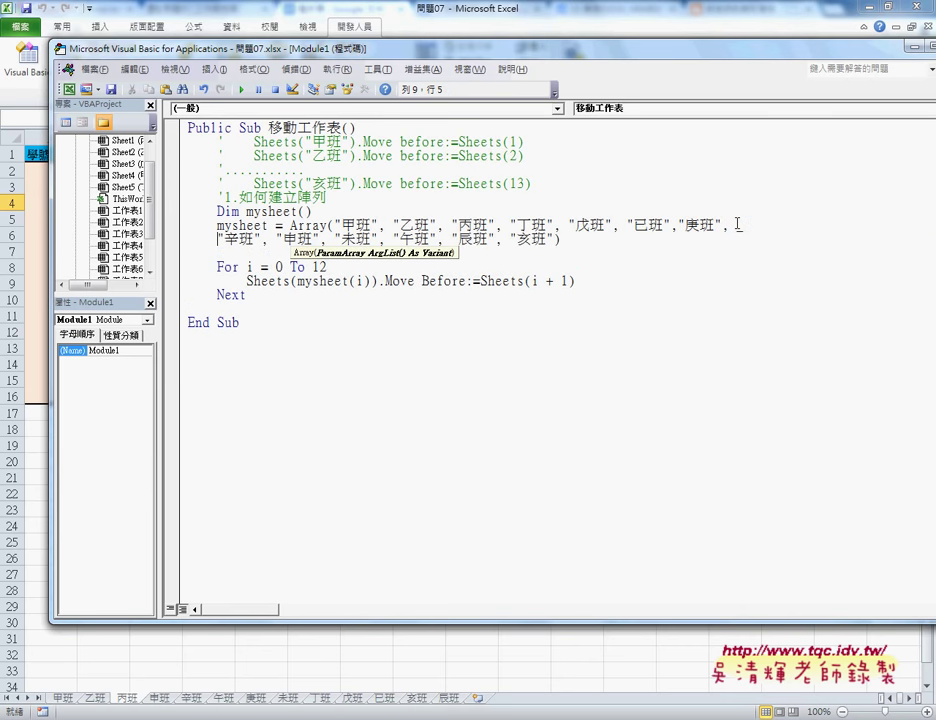
drag(729, 225, 745, 225)
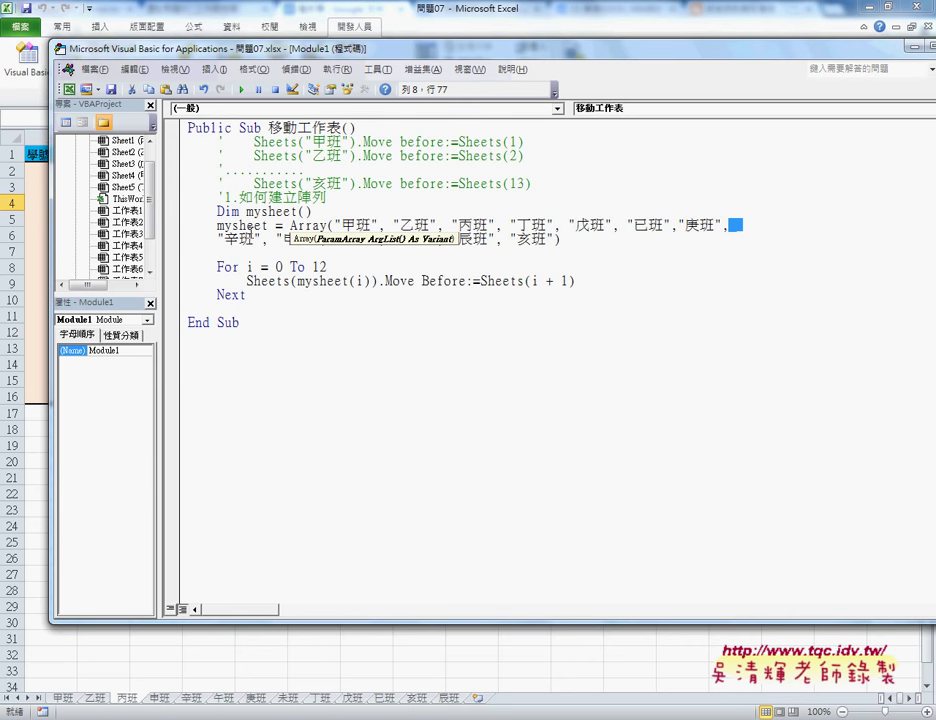
click(690, 258)
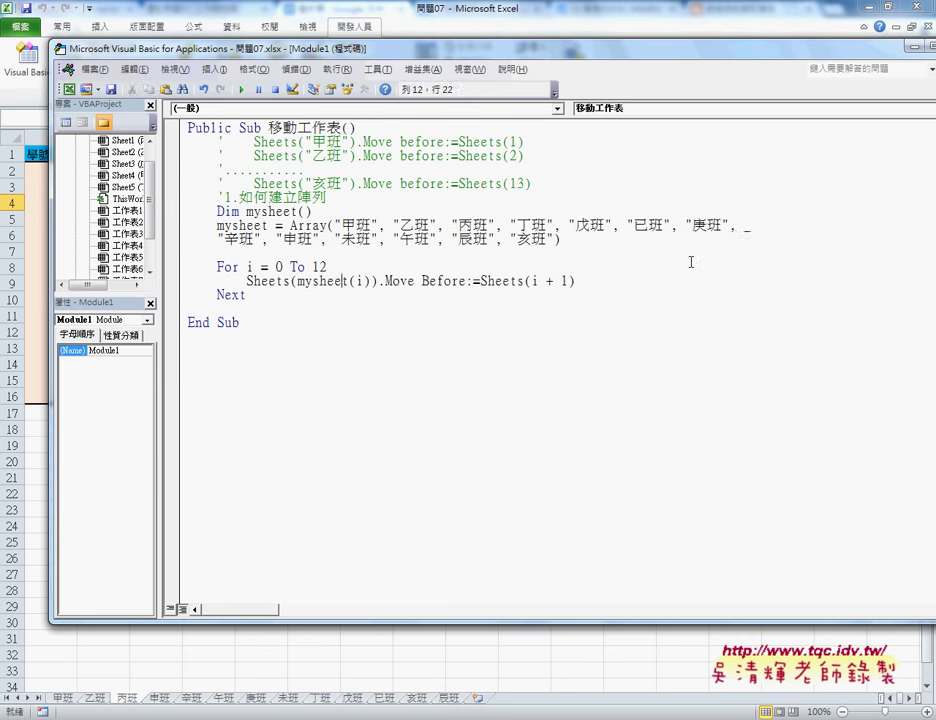
click(745, 225)
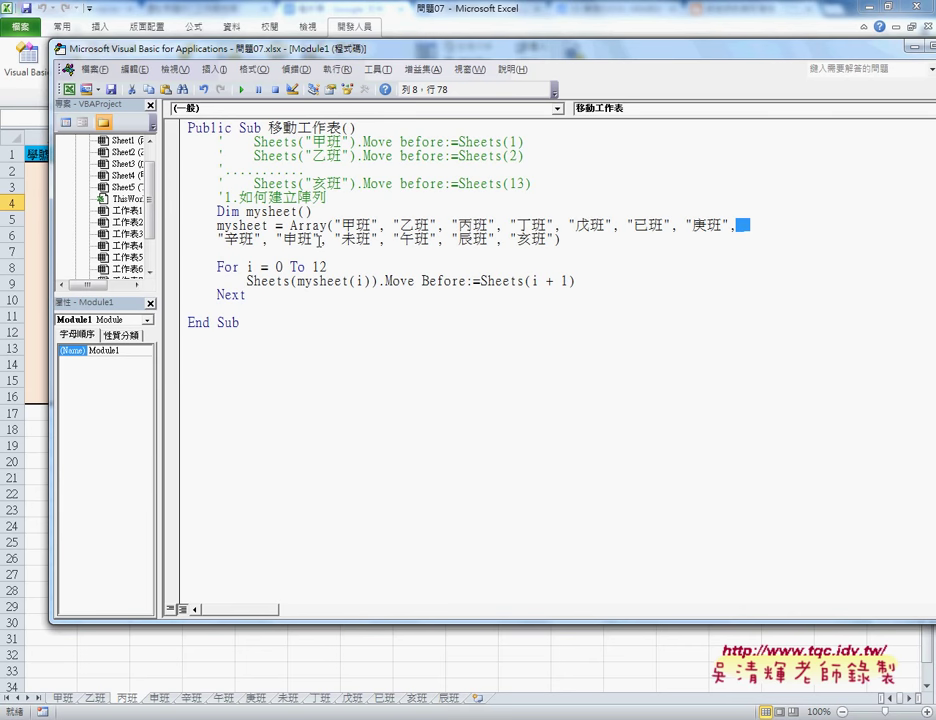
double_click(512, 142)
double_click(518, 183)
double_click(279, 266)
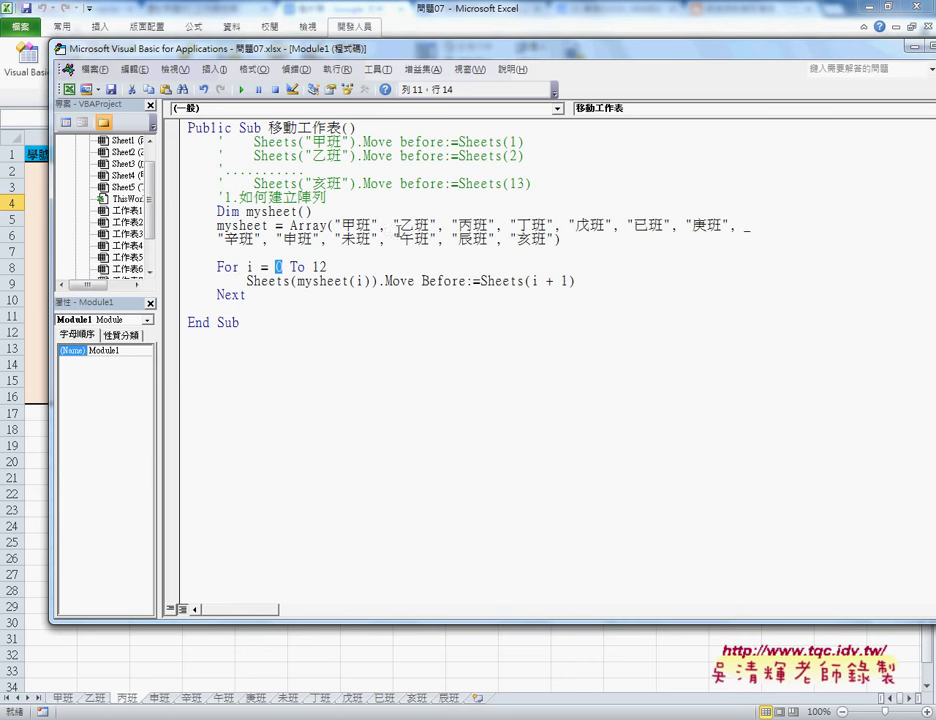
drag(538, 281, 572, 281)
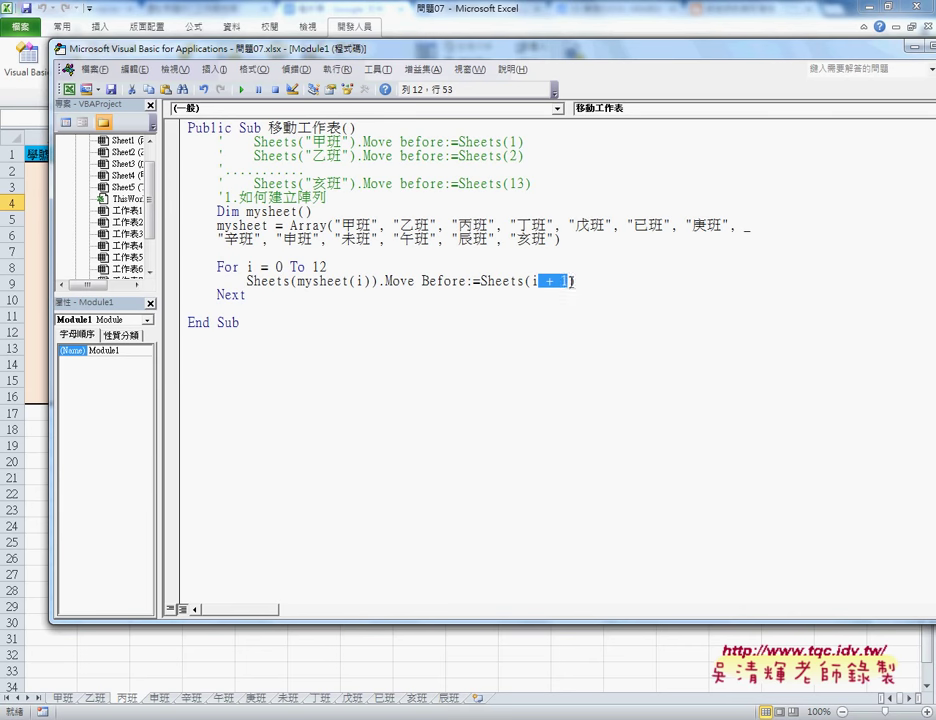
double_click(358, 281)
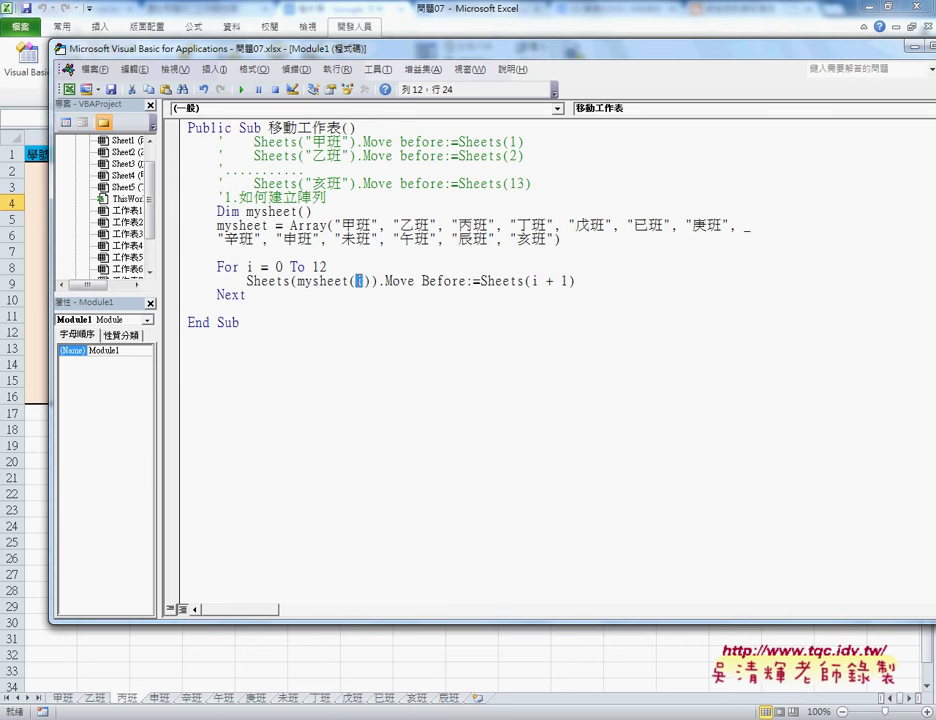
click(380, 225)
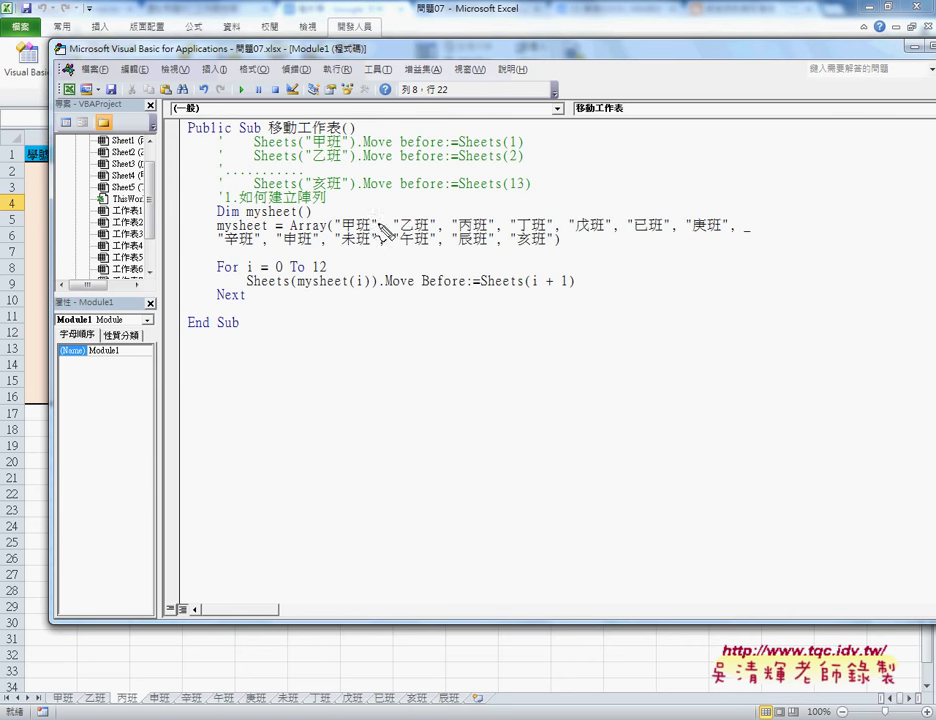
drag(355, 213, 357, 224)
drag(413, 212, 413, 225)
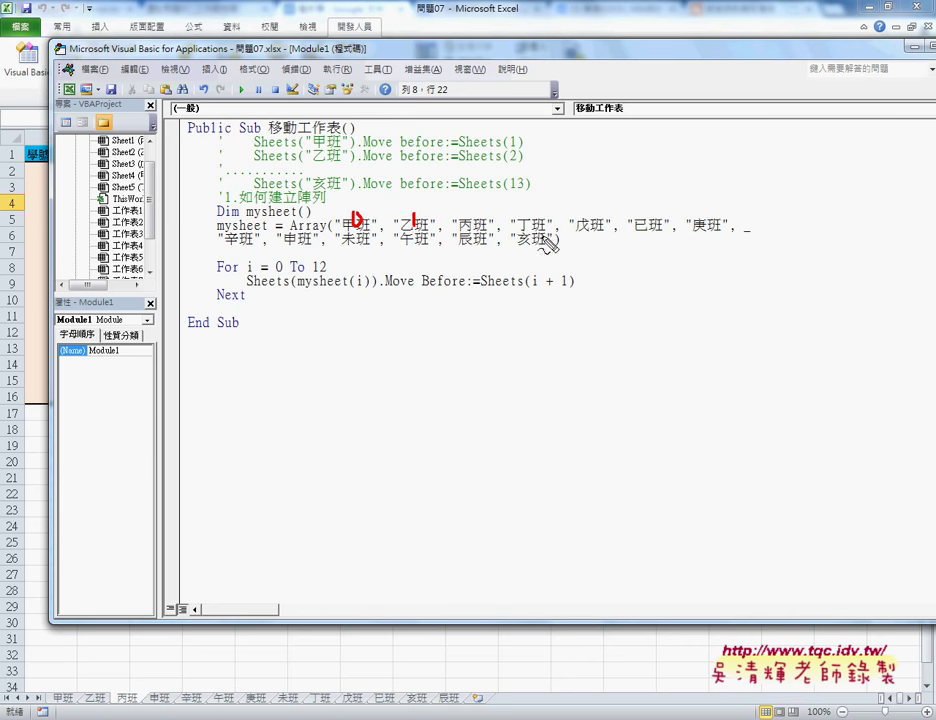
mouse_move(527, 238)
mouse_down()
mouse_move(528, 250)
mouse_move(542, 246)
mouse_up()
drag(218, 230, 260, 231)
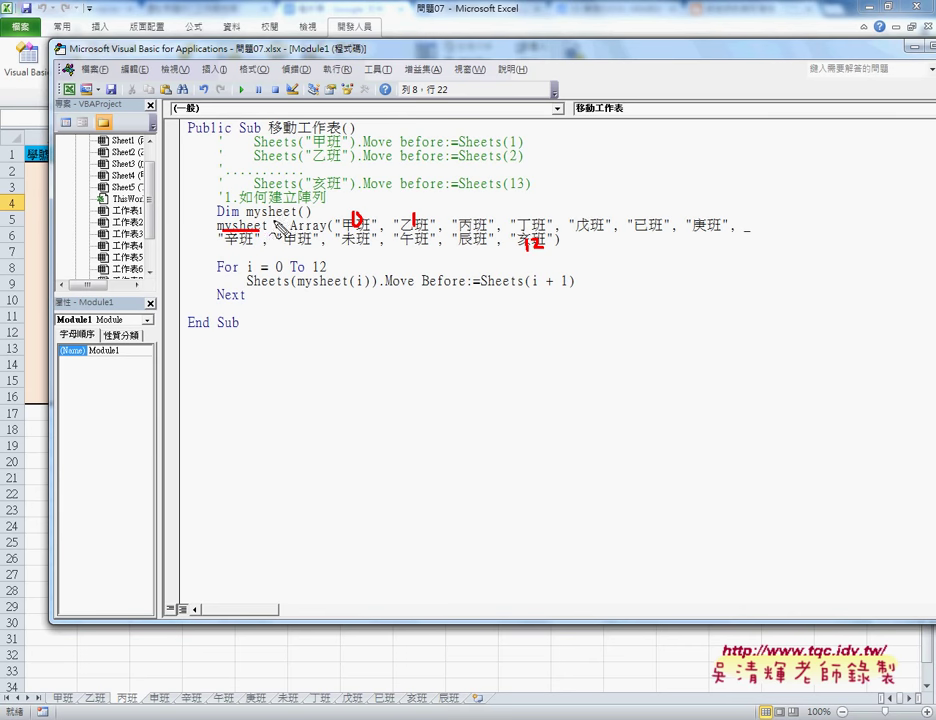
mouse_move(272, 220)
mouse_down()
mouse_move(269, 233)
mouse_move(283, 222)
mouse_move(288, 232)
mouse_move(372, 231)
mouse_up()
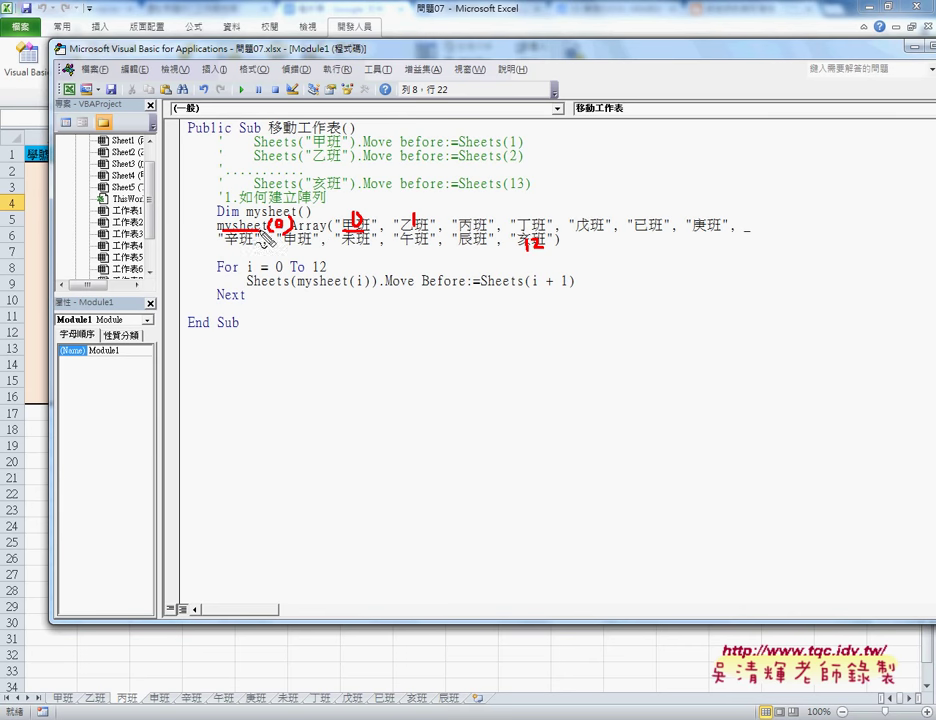
drag(280, 219, 279, 231)
drag(244, 273, 326, 272)
drag(217, 298, 245, 297)
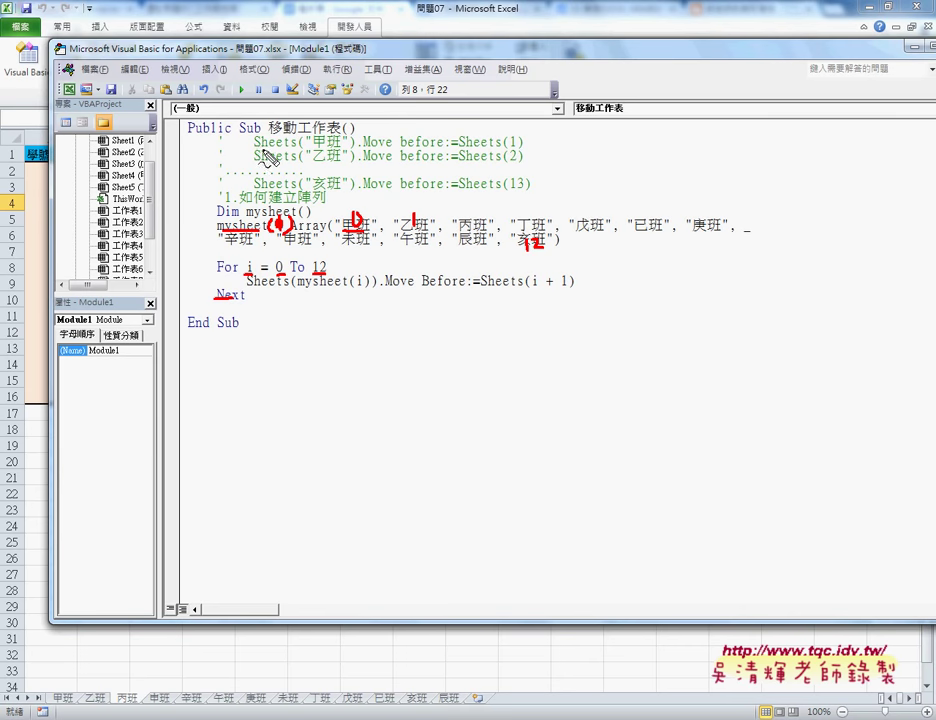
key(Escape)
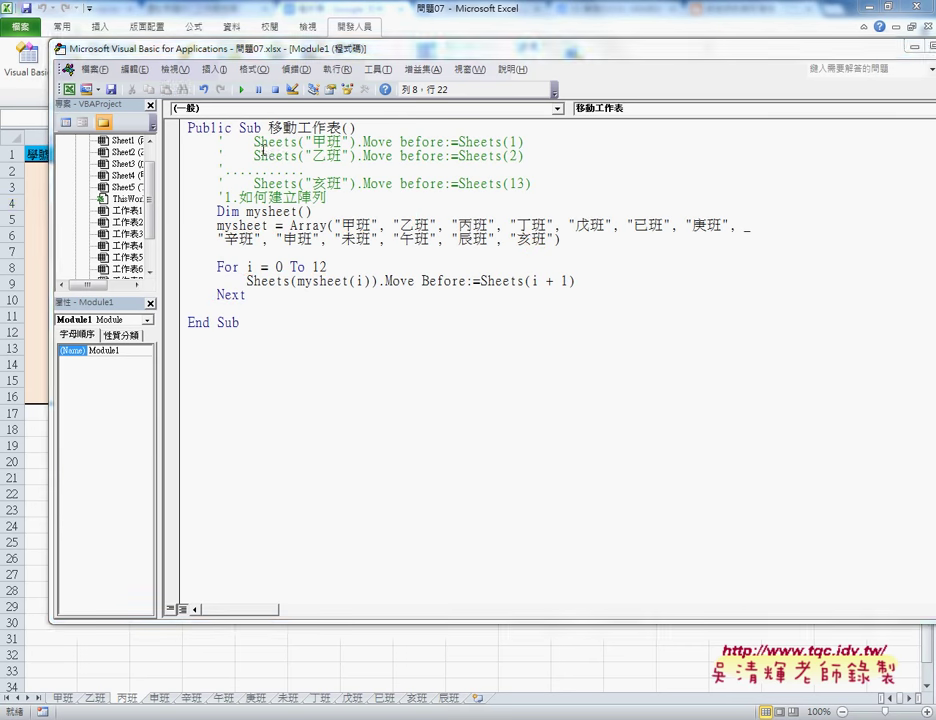
Step: Copy the commented 甲班 Move statement into the loop body, replacing the old statement
drag(253, 143, 525, 143)
key(ctrl+c)
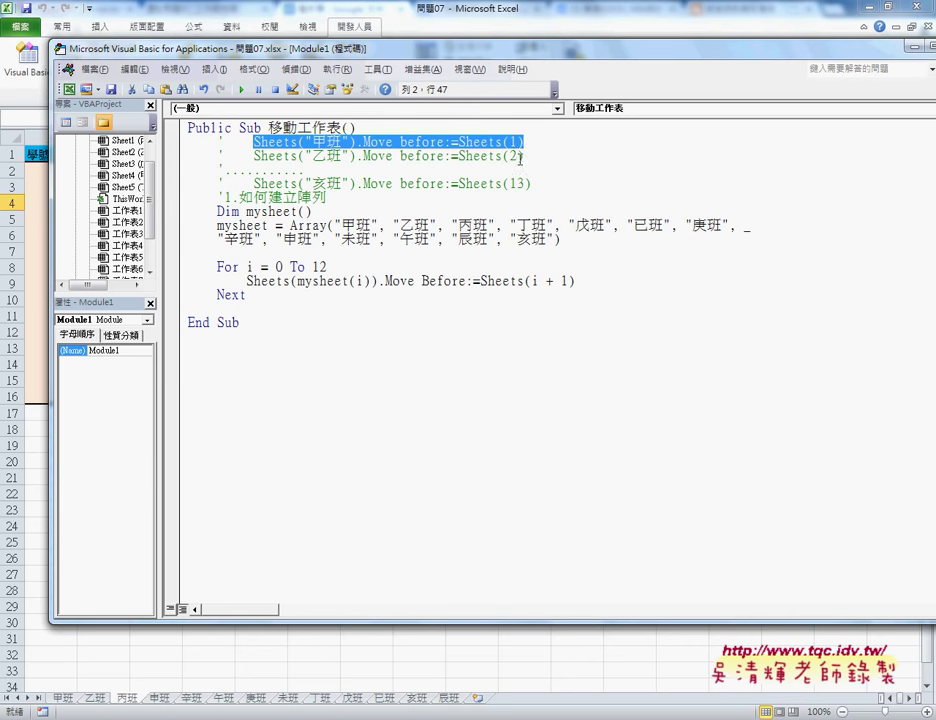
drag(246, 281, 596, 282)
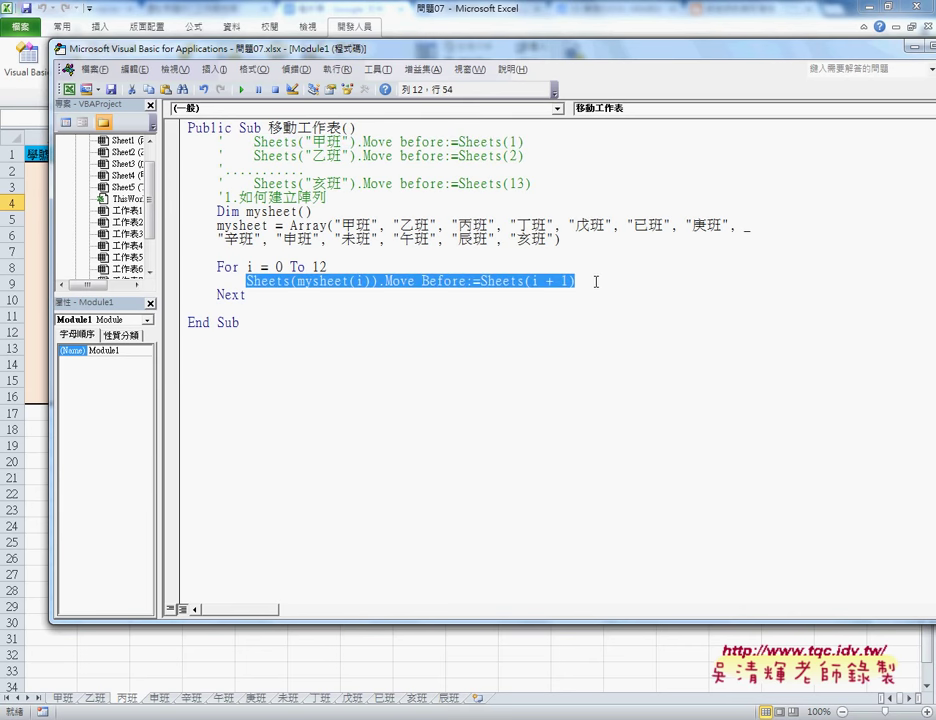
key(ctrl+v)
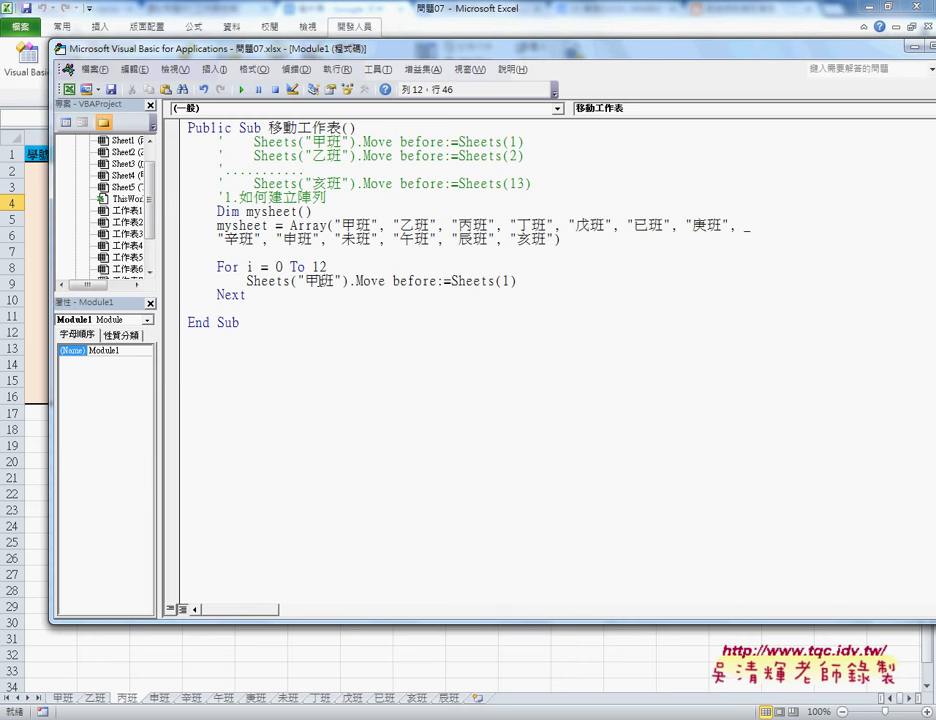
Step: Replace 甲班 in the loop statement with mysheet(i)
drag(217, 226, 313, 212)
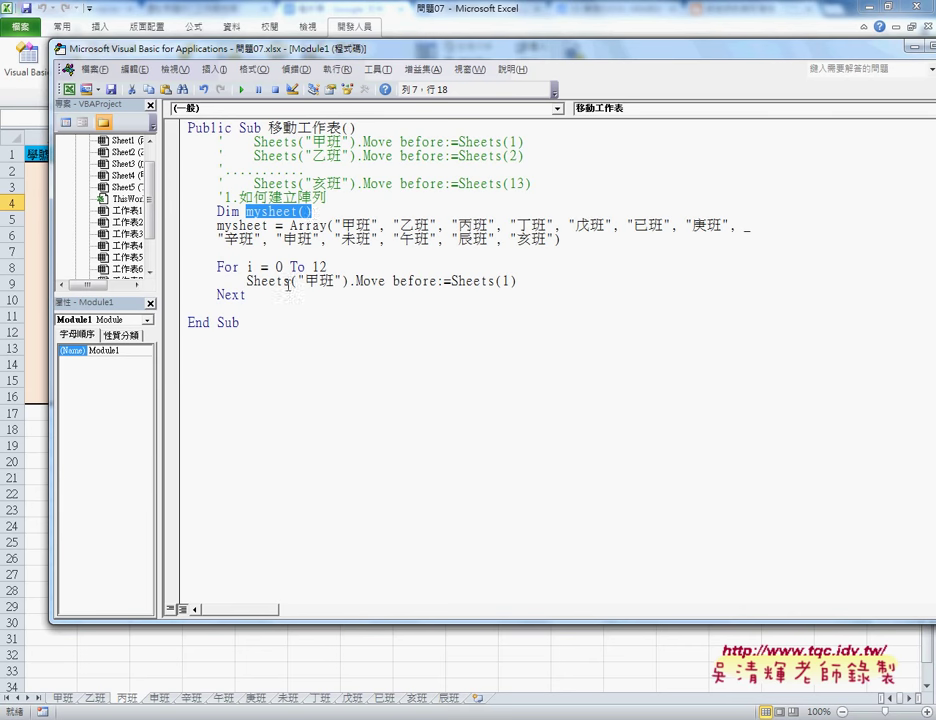
drag(297, 281, 345, 281)
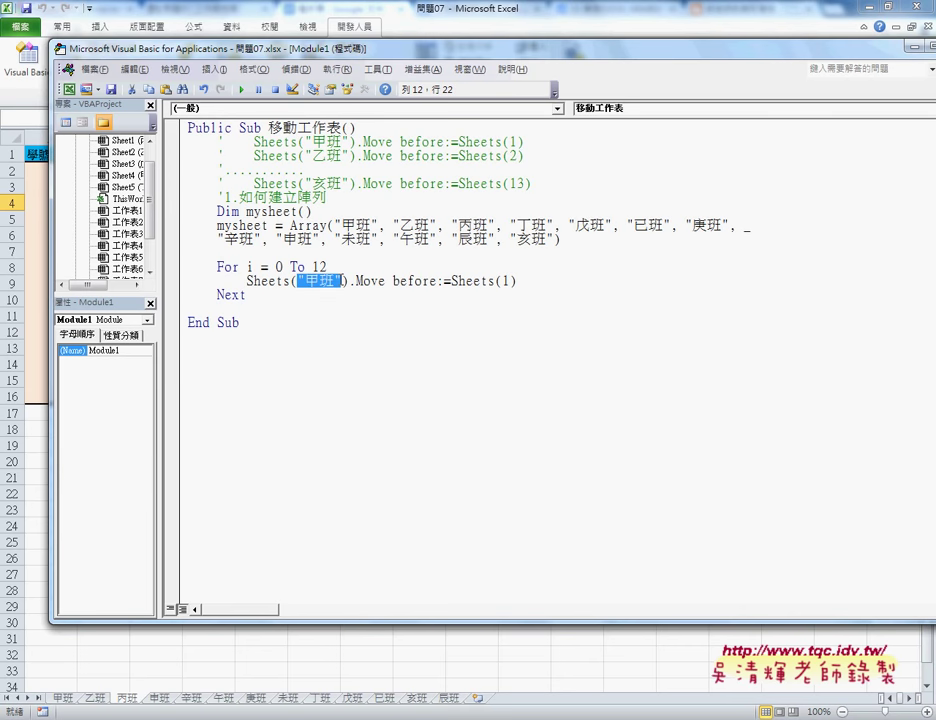
text(mysheet())
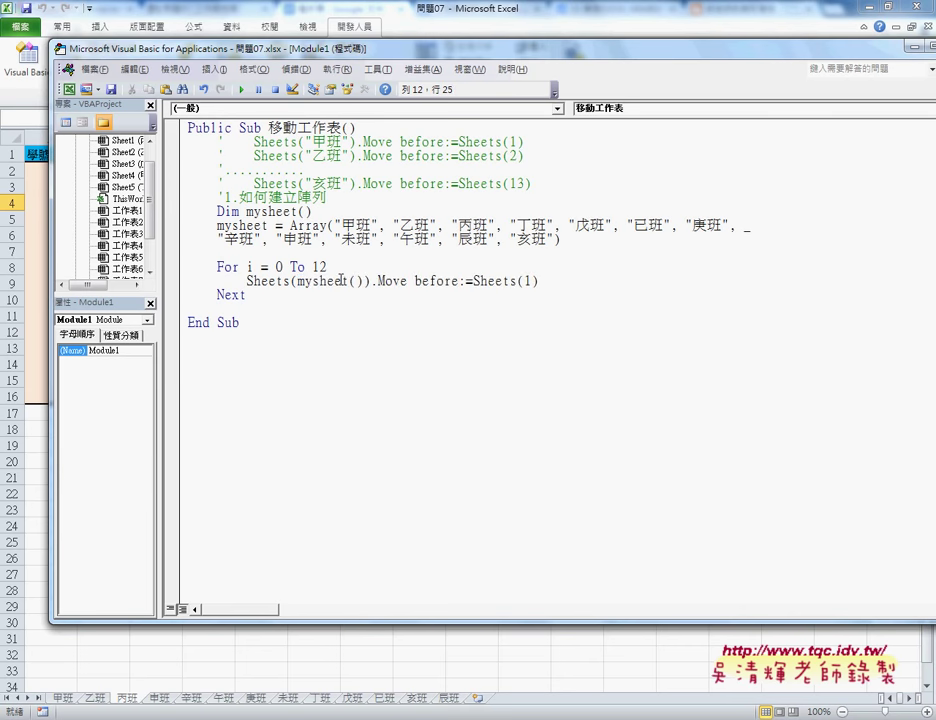
key(Left)
text(0)
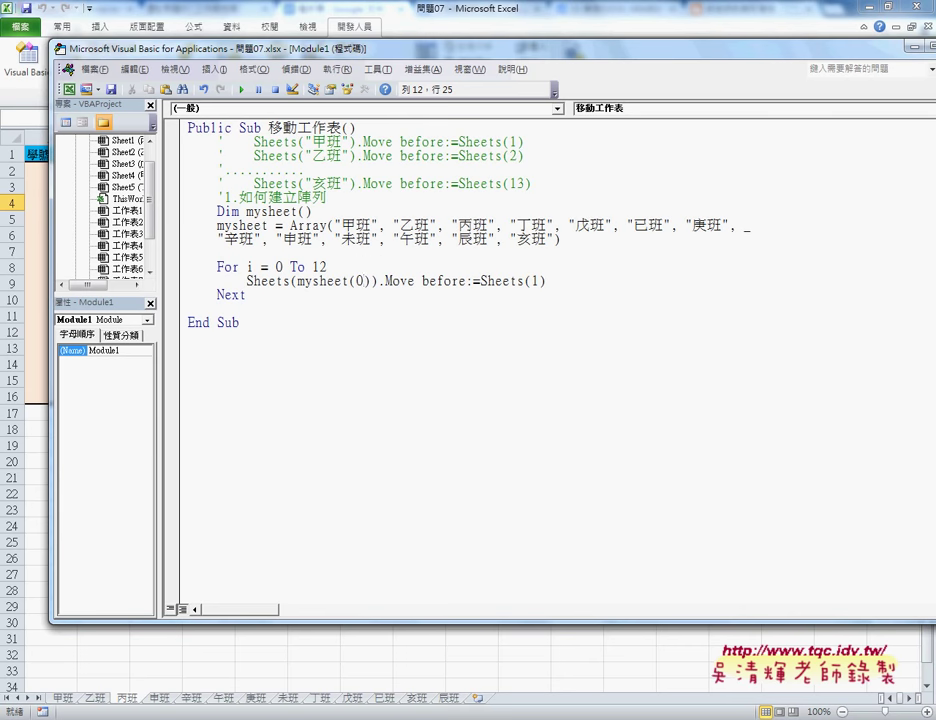
key(BackSpace)
text(i)
Step: Change the target Sheets(1) to Sheets(i+1)
double_click(536, 281)
text(i)
text(-)
key(BackSpace)
text(+)
text(1)
drag(481, 281, 561, 281)
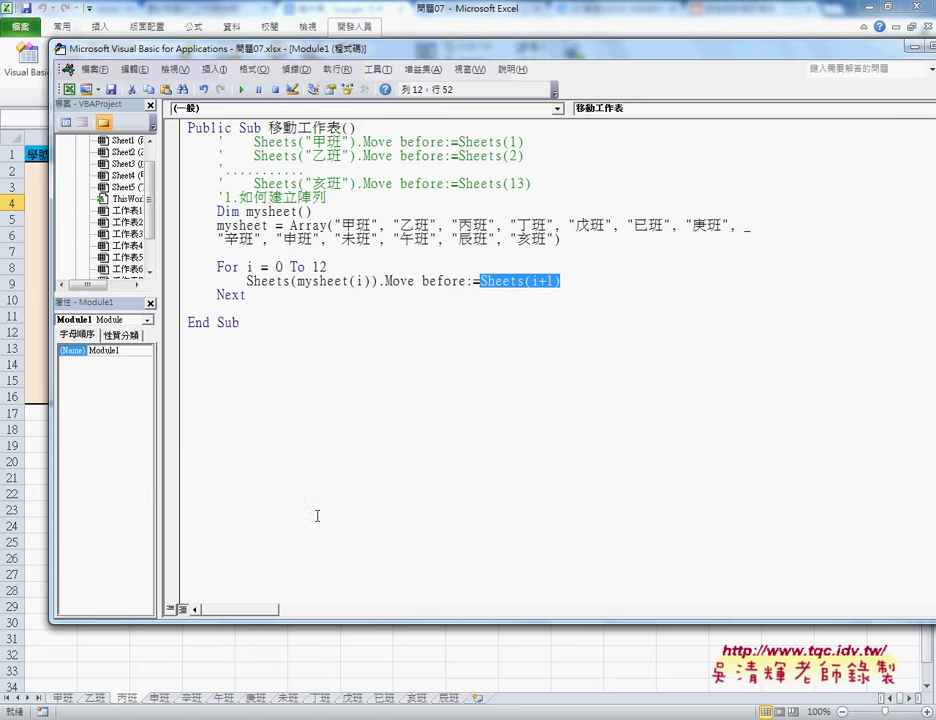
Step: Scramble the sheet order by dragging 乙班 and 甲班 tabs out of place
click(100, 700)
drag(226, 700, 215, 700)
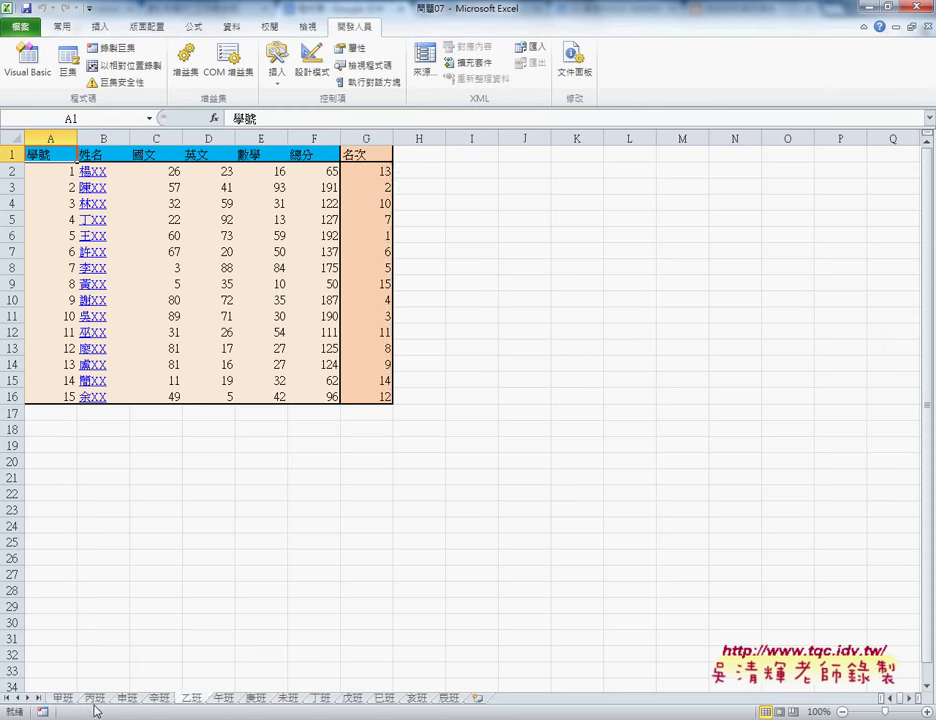
drag(62, 698, 236, 700)
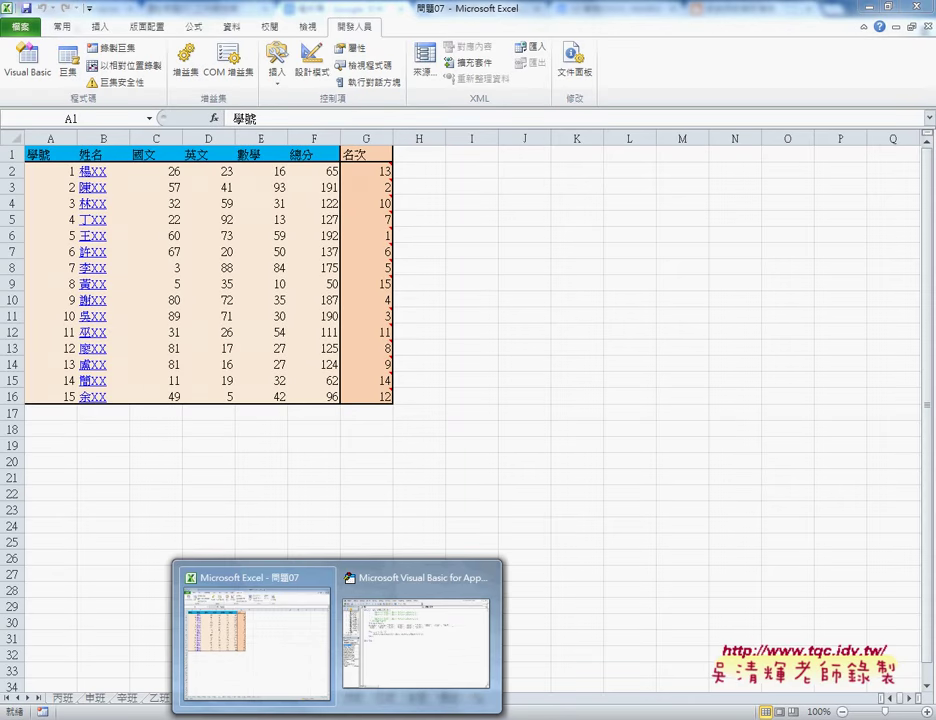
Step: Run the 移動工作表 macro twice and return to Excel to check the tab order
click(420, 615)
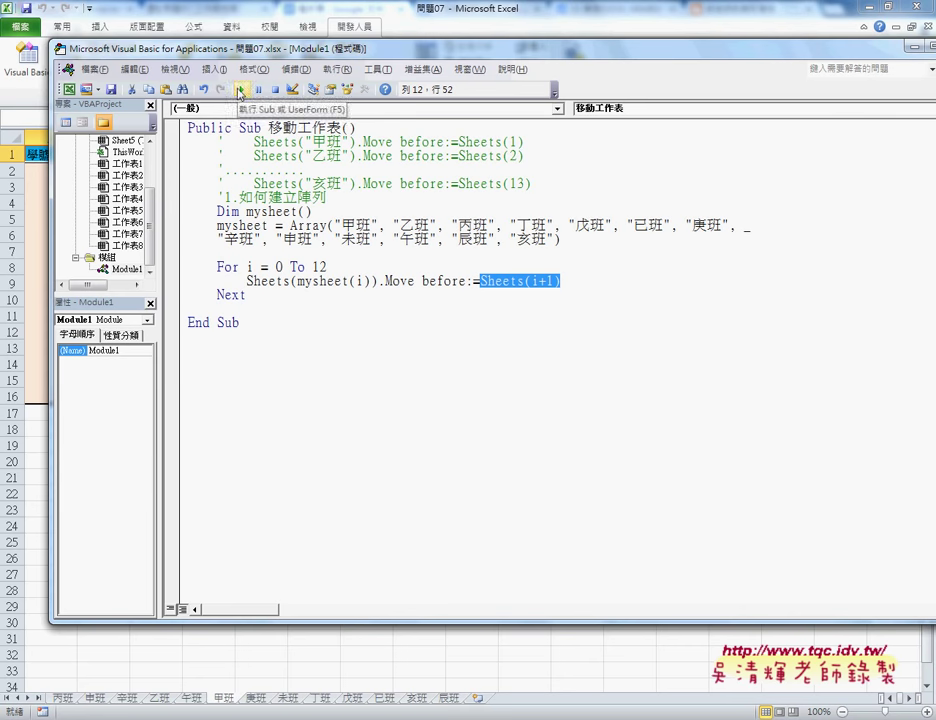
click(240, 92)
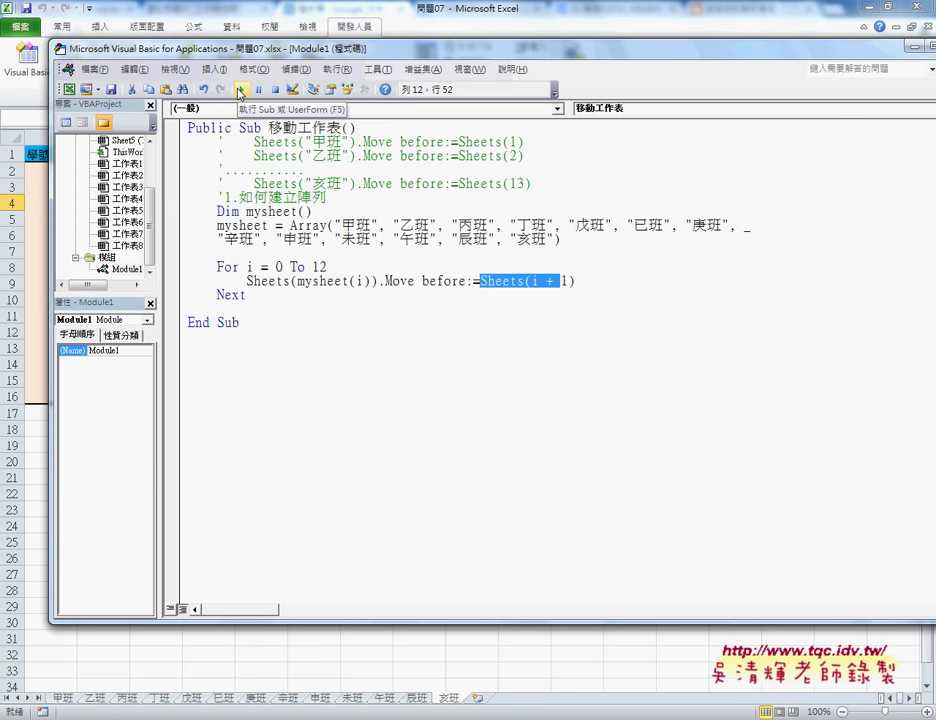
click(240, 92)
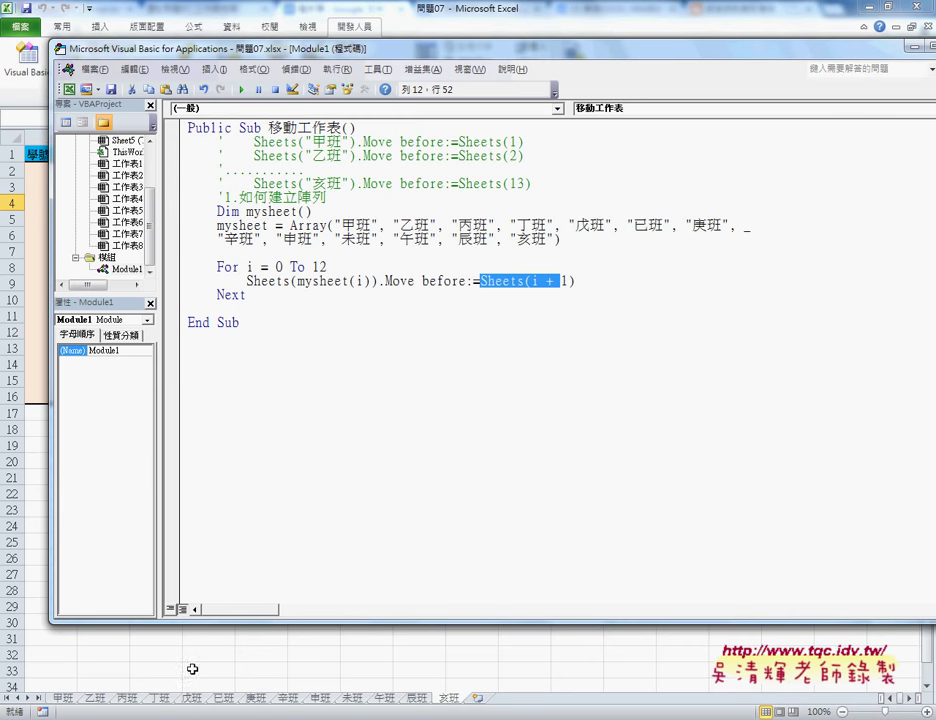
click(71, 700)
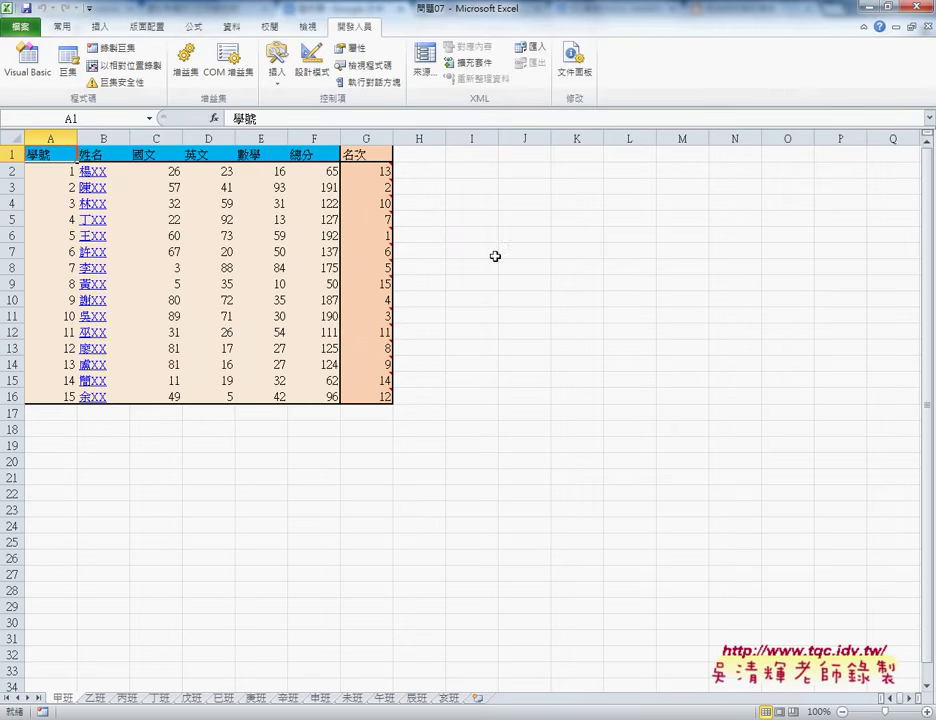
Step: Copy the 甲班–亥班 class names from the 工作表清單名稱 table and minimize Chrome
key(alt+Tab)
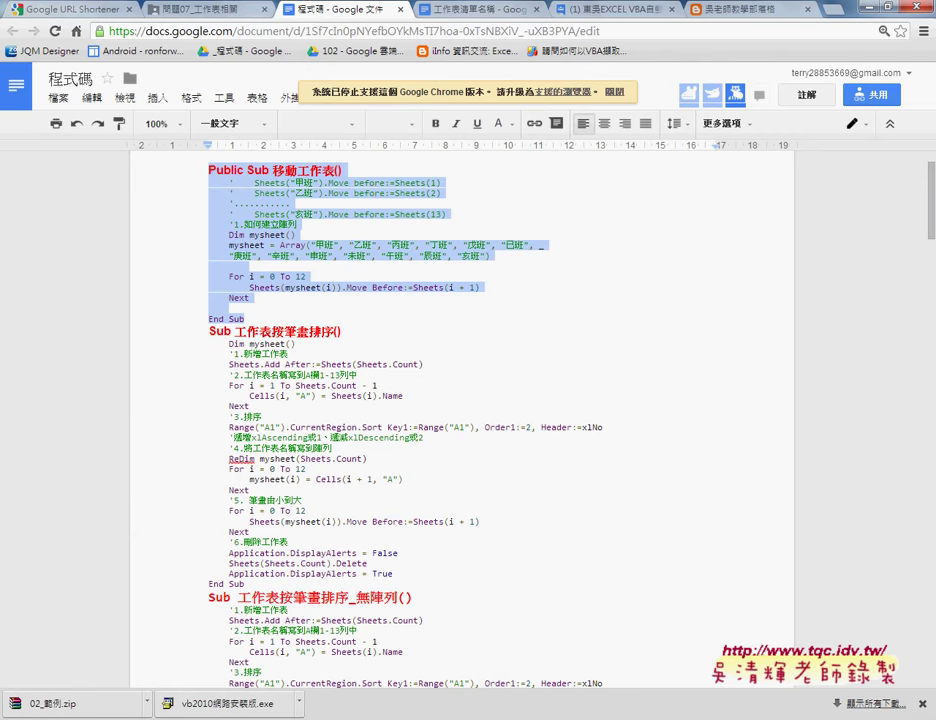
click(455, 10)
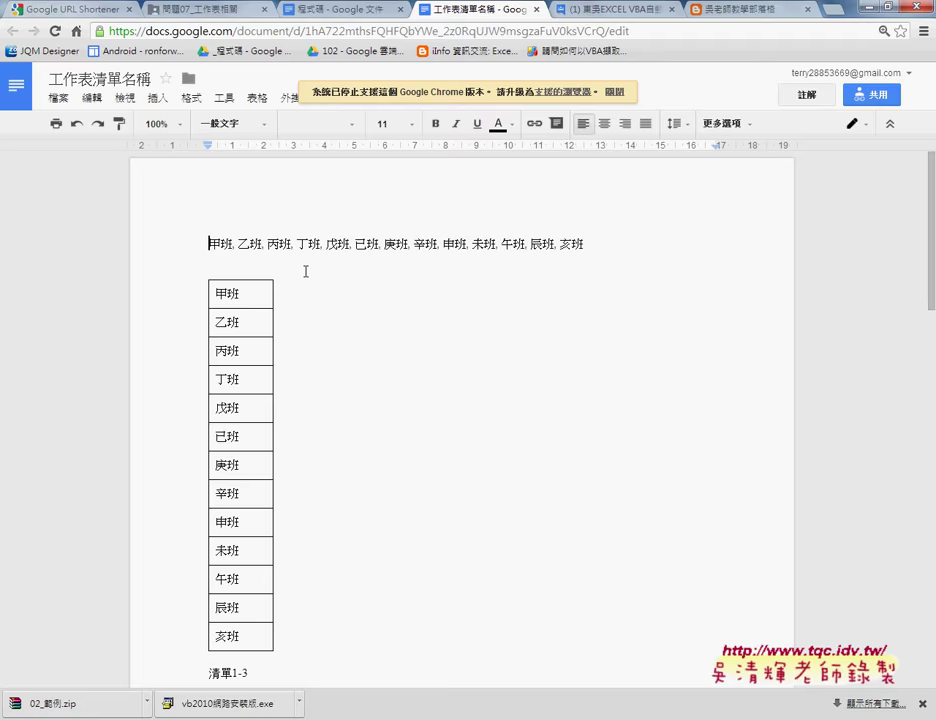
drag(216, 291, 248, 634)
click(249, 642)
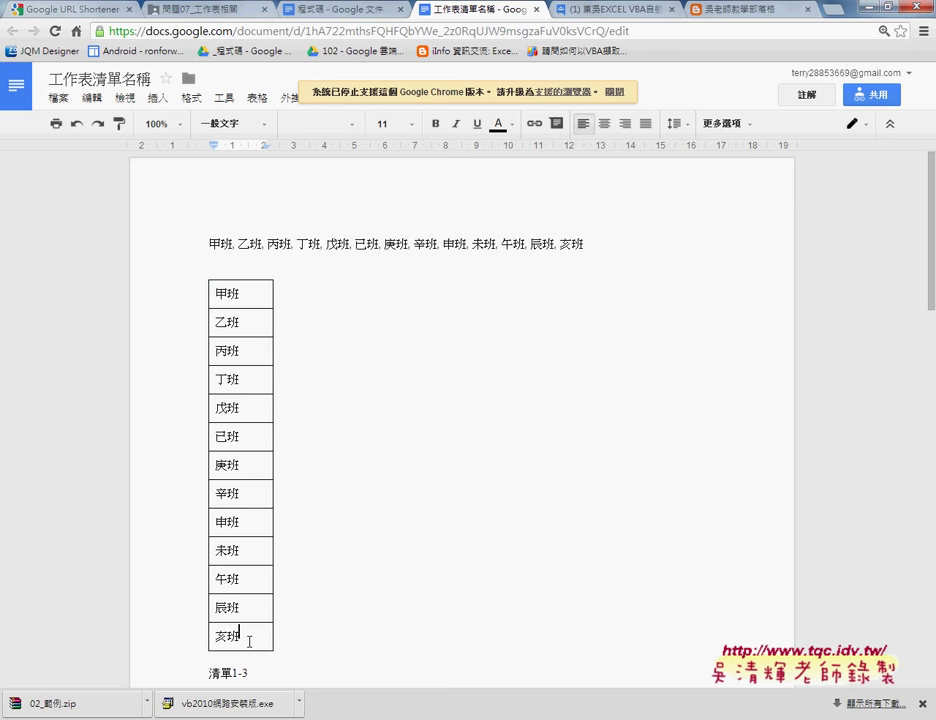
drag(216, 294, 252, 620)
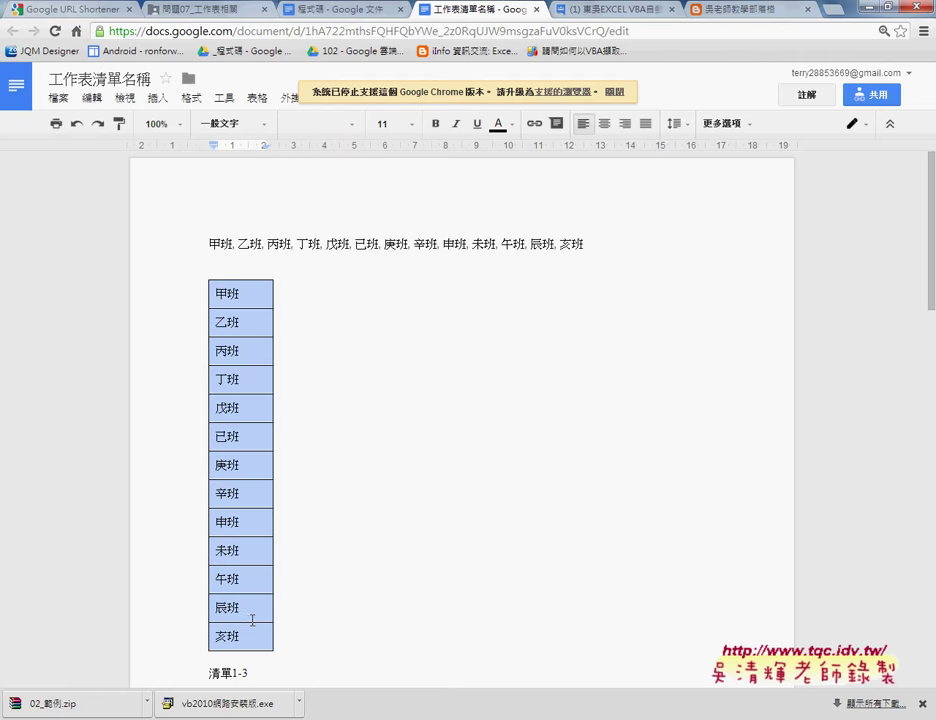
click(867, 10)
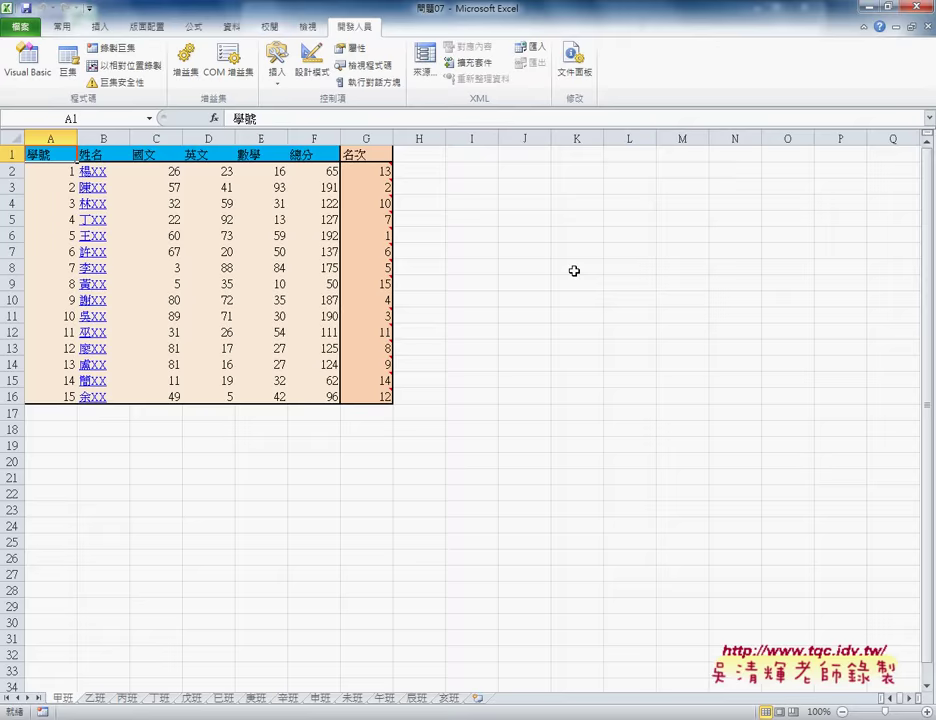
Step: Select cell I1 on the 甲班 sheet for the class name list
click(477, 155)
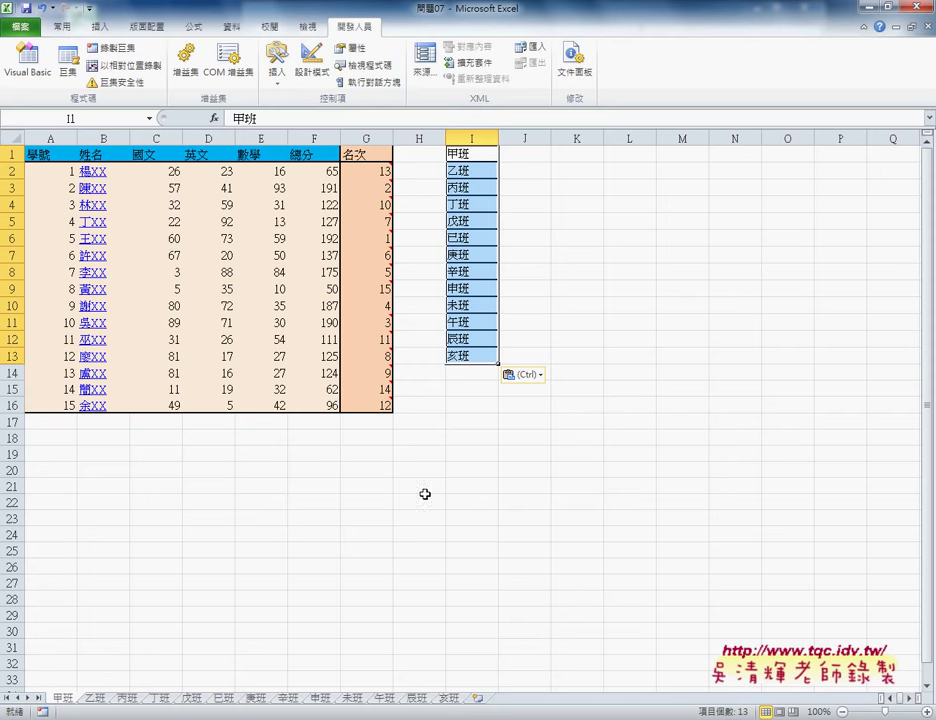
click(418, 670)
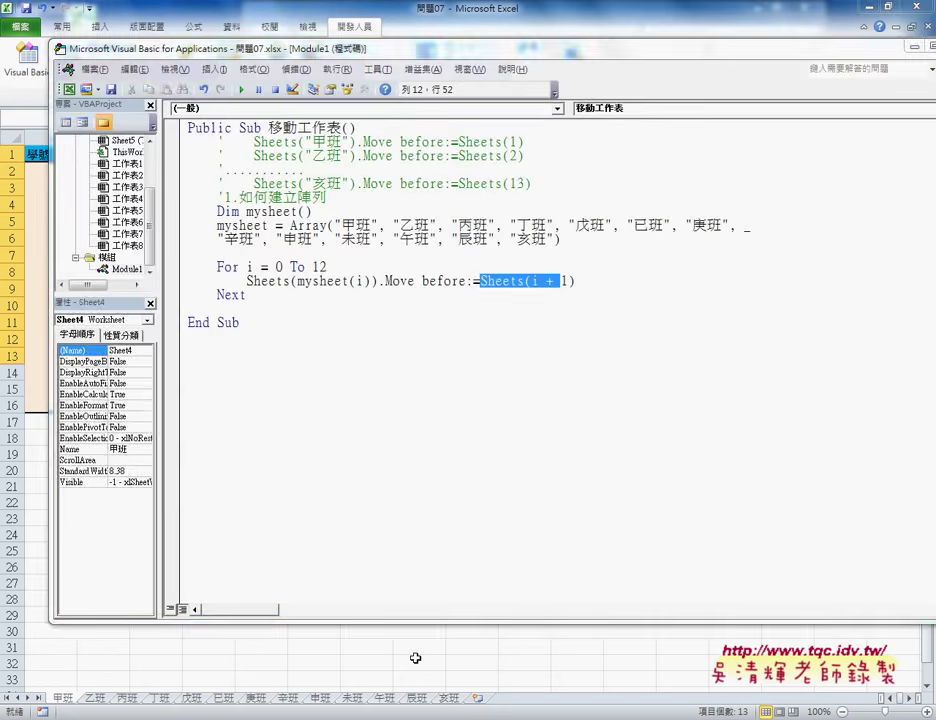
click(447, 527)
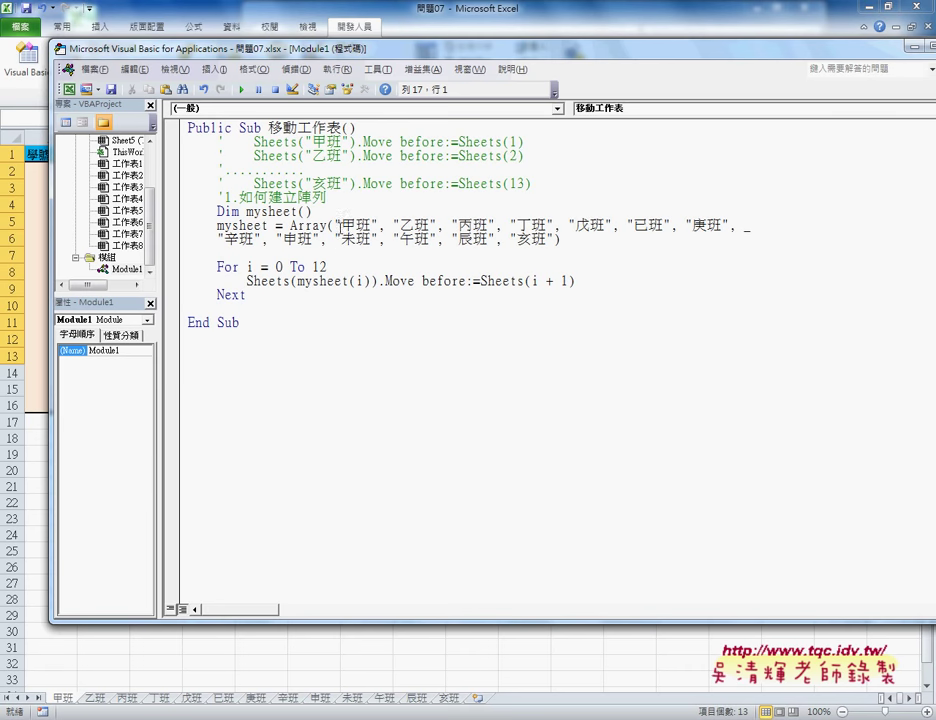
drag(335, 225, 556, 238)
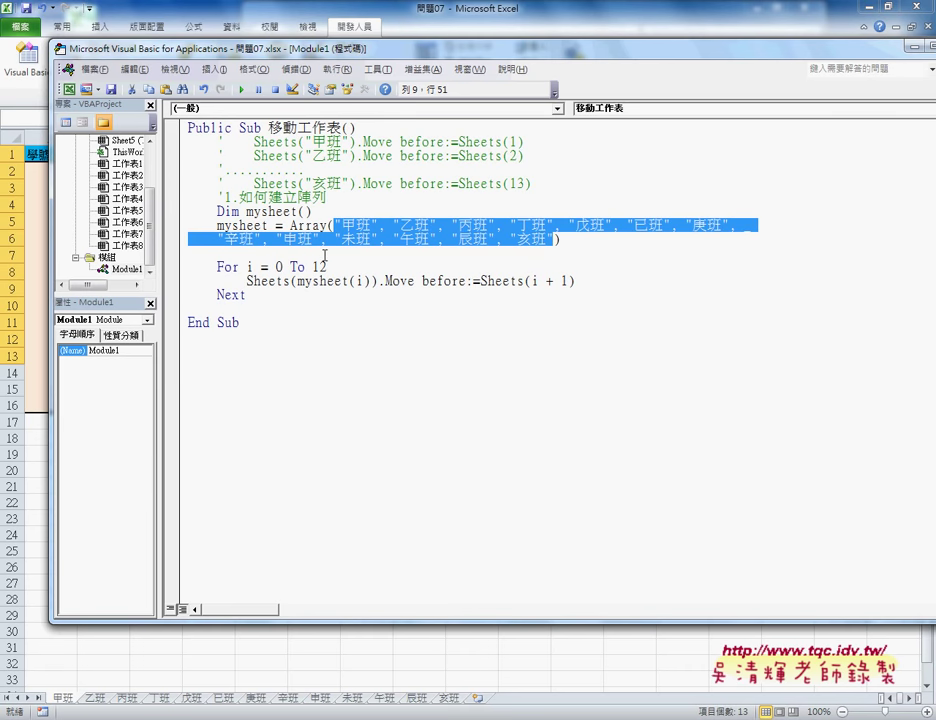
drag(328, 267, 248, 268)
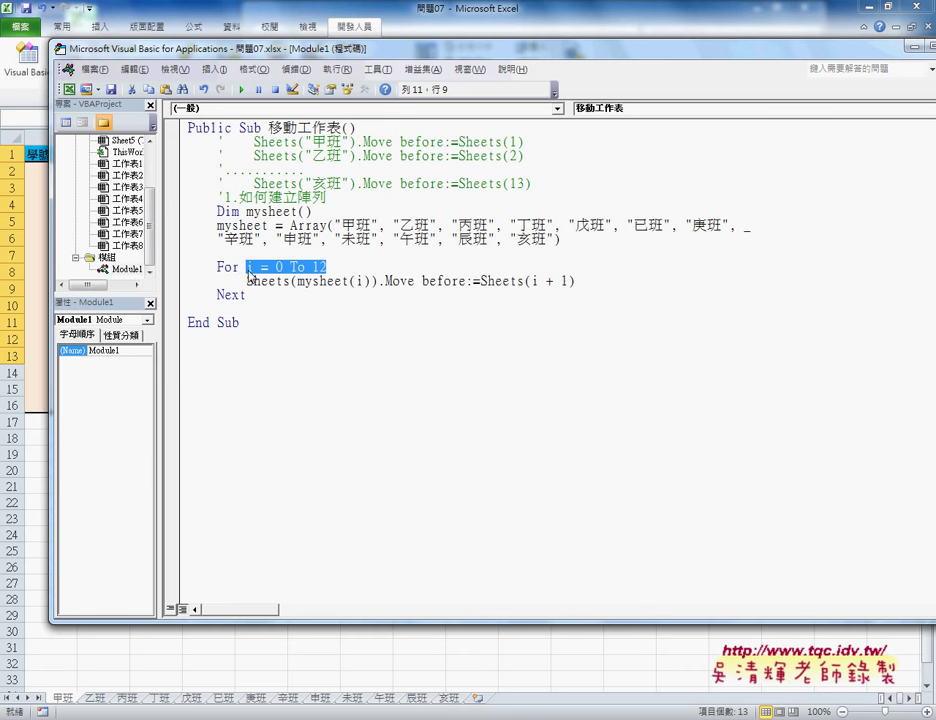
drag(531, 281, 563, 282)
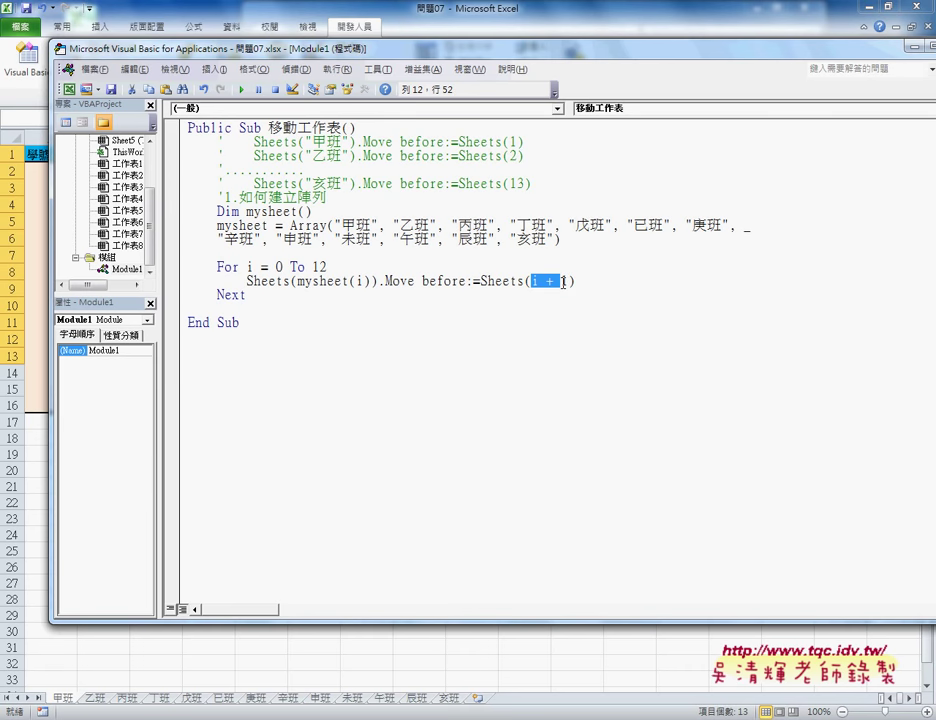
Step: Delete 'i + ' so each sheet moves before Sheets(1), run the macro, and select the loop
key(Delete)
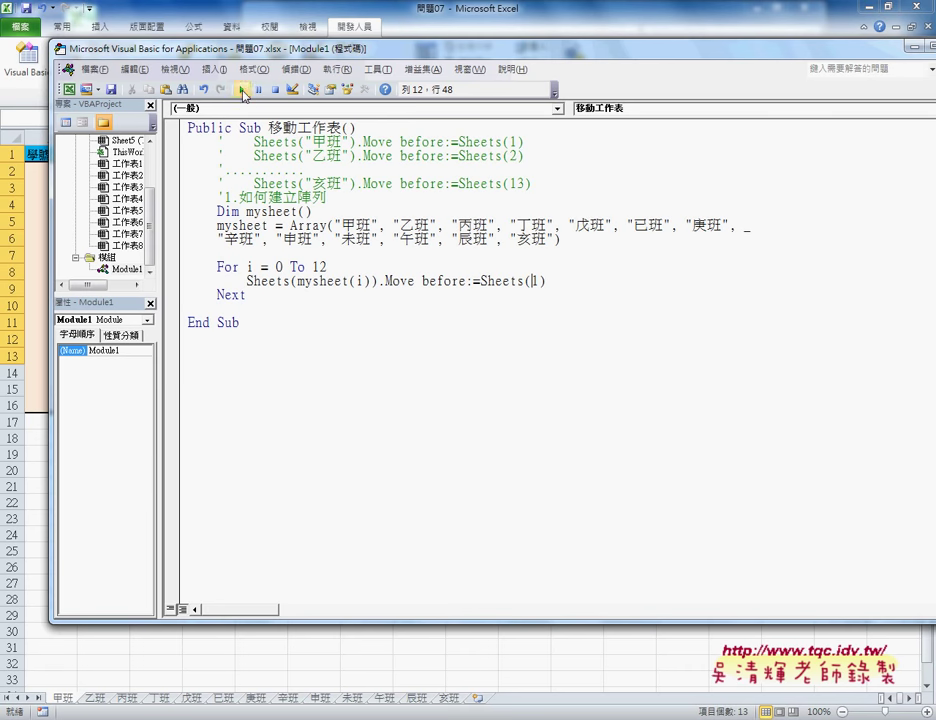
click(242, 90)
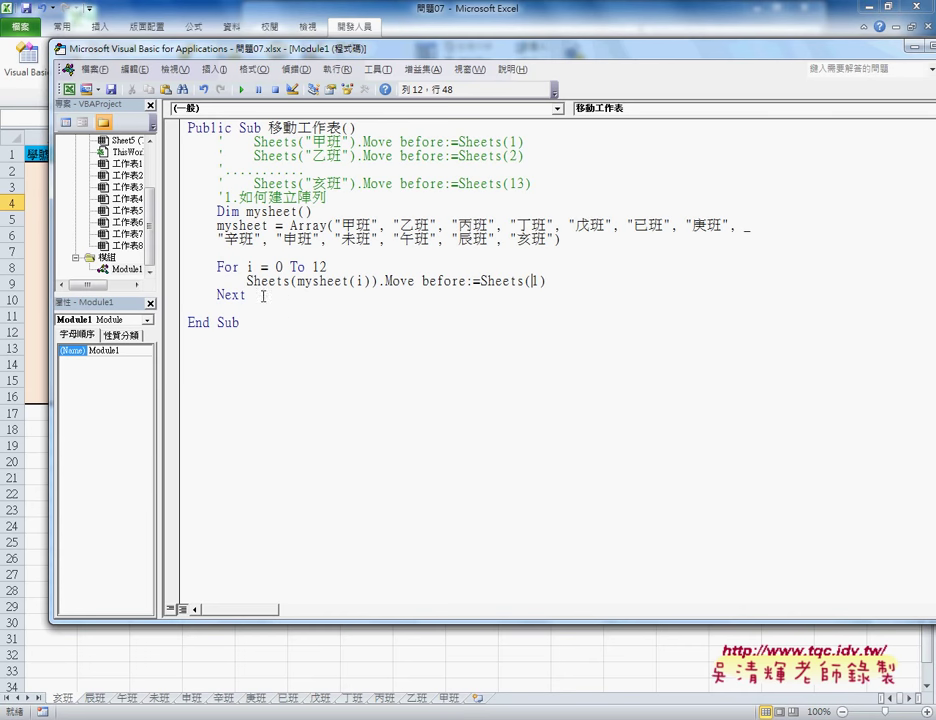
drag(263, 296, 188, 267)
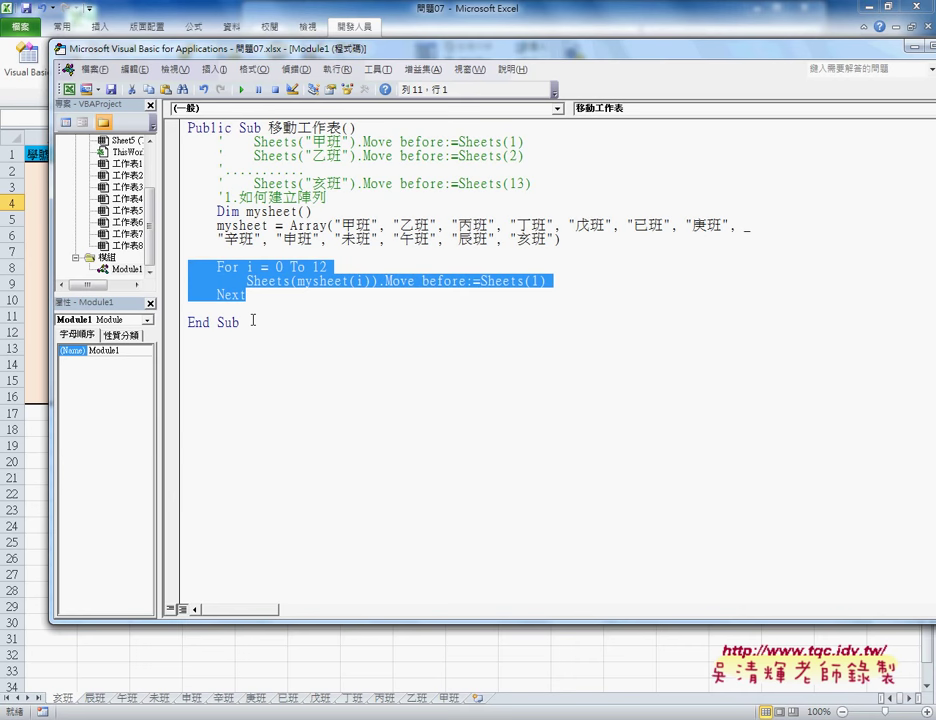
Step: Select the whole macro and shrink the editor window to reveal the workbook
drag(253, 320, 188, 128)
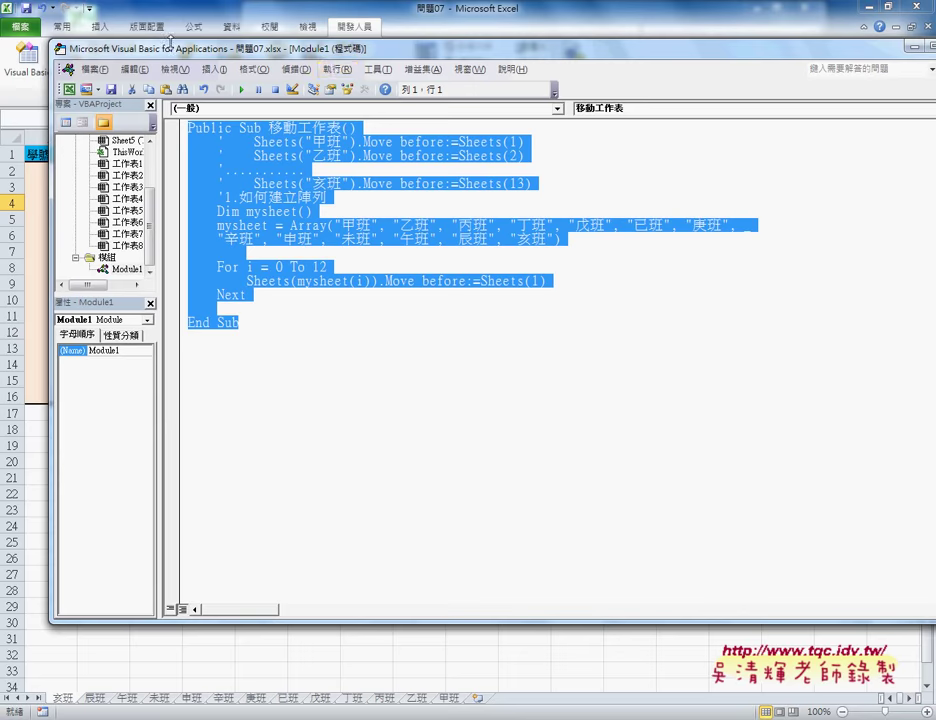
mouse_move(52, 42)
mouse_down()
mouse_move(258, 146)
mouse_move(526, 230)
mouse_up()
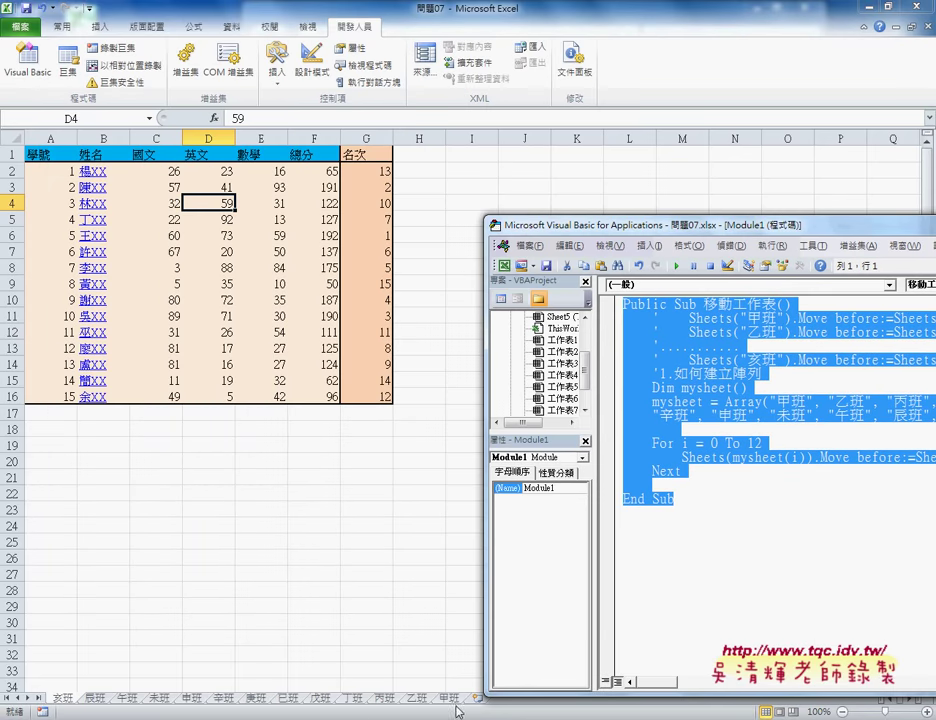